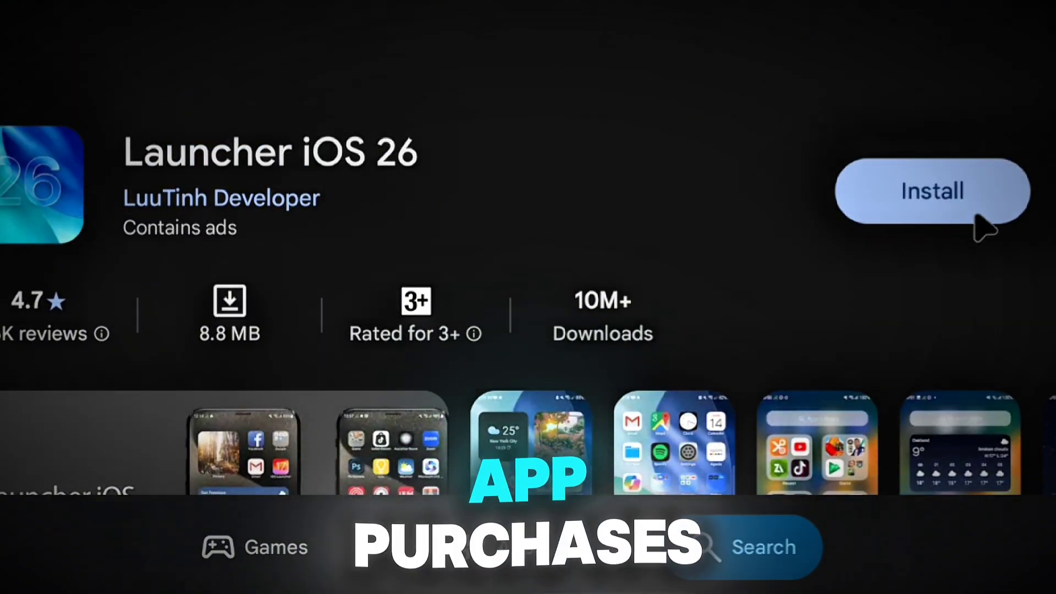
# Step: Install Launcher iOS 26 from Google Play, then launch the newly installed app
pyautogui.click(958, 192)
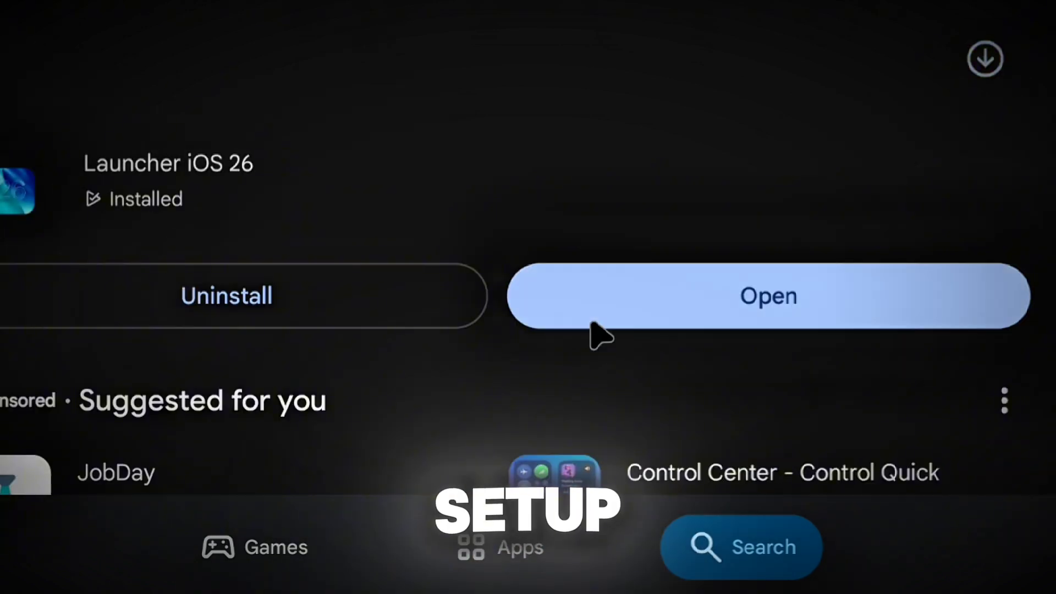
pyautogui.click(591, 324)
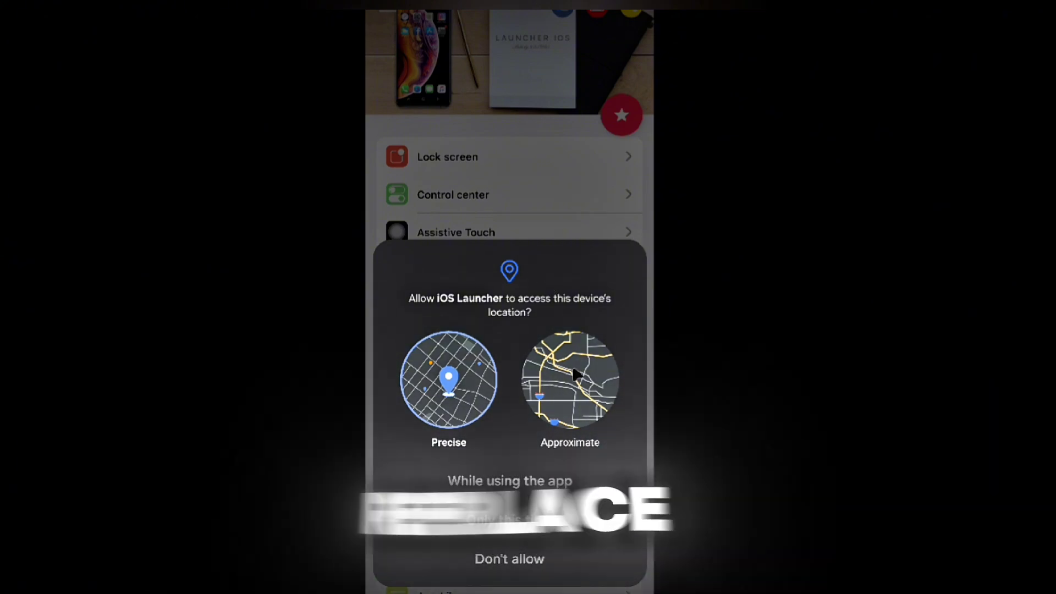
# Step: Grant location access while using the app and allow all photos, then scroll the launcher's list
pyautogui.click(510, 480)
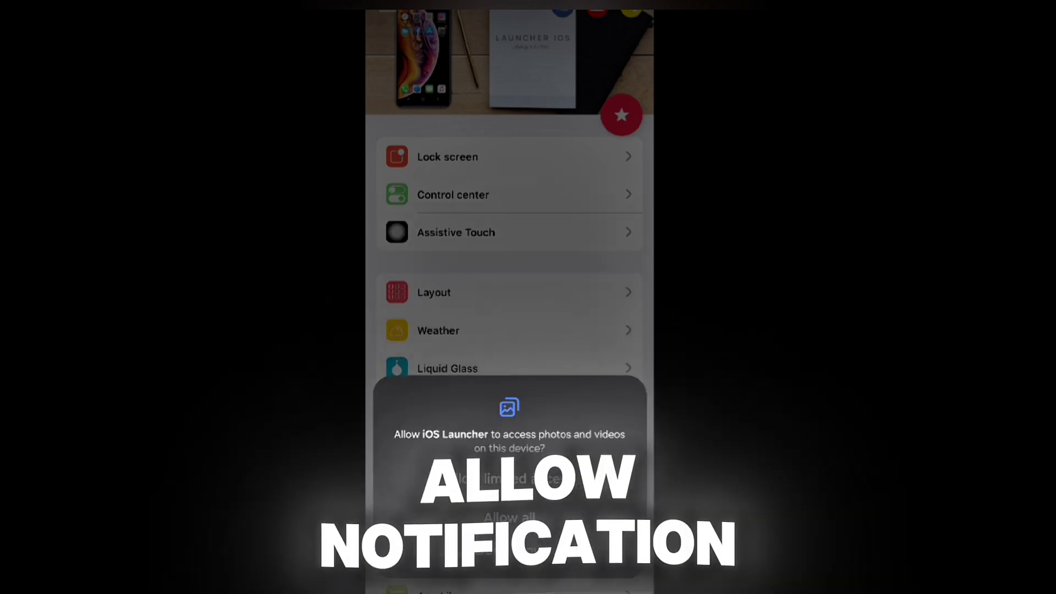
pyautogui.click(516, 527)
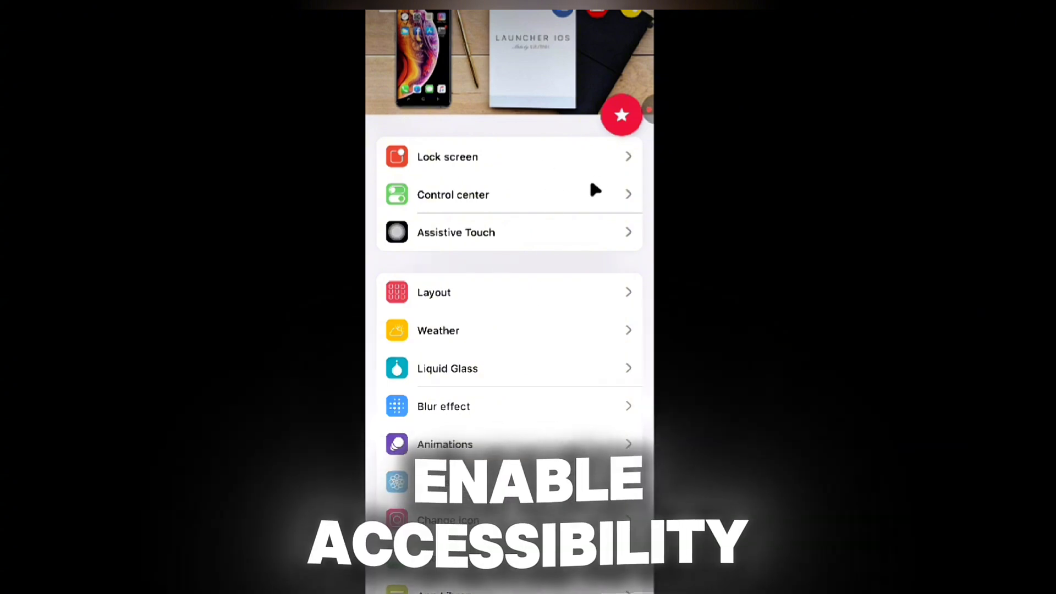
pyautogui.scroll(-5, 493, 220)
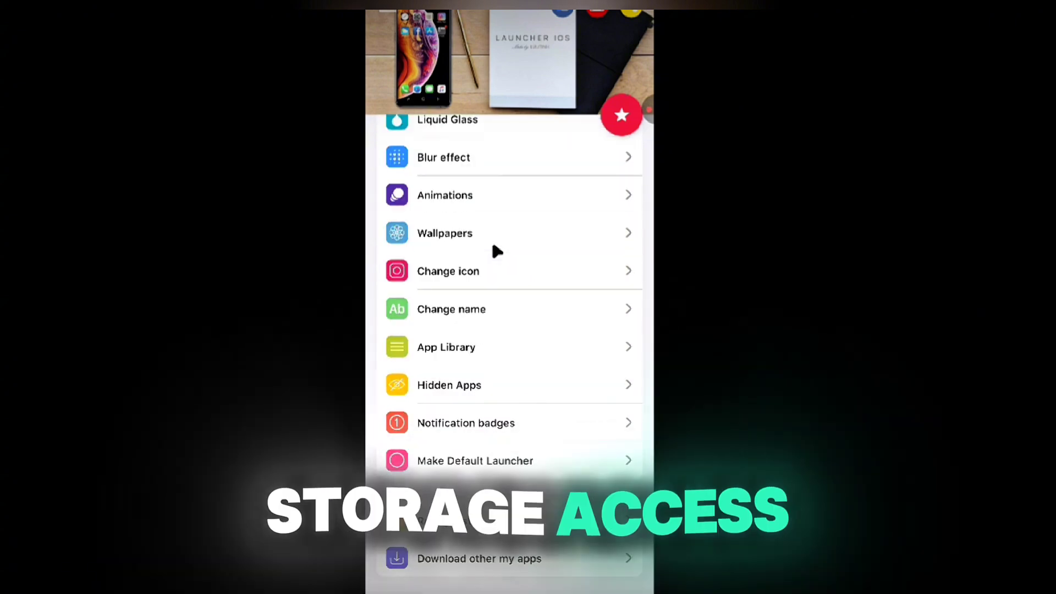
pyautogui.scroll(2, 494, 247)
pyautogui.scroll(3, 495, 250)
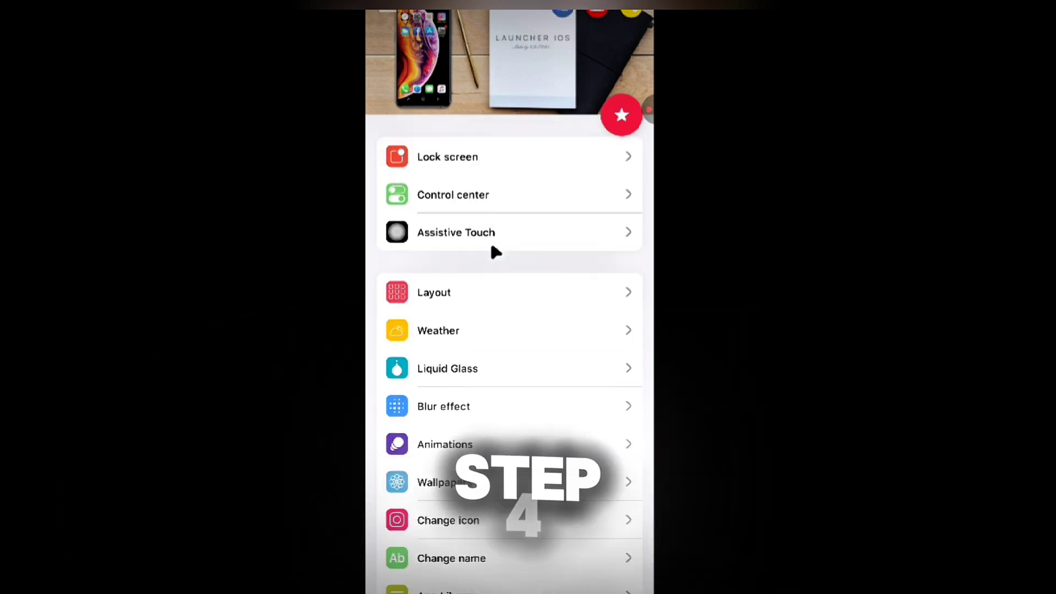
pyautogui.scroll(-4, 489, 250)
pyautogui.scroll(-2, 483, 252)
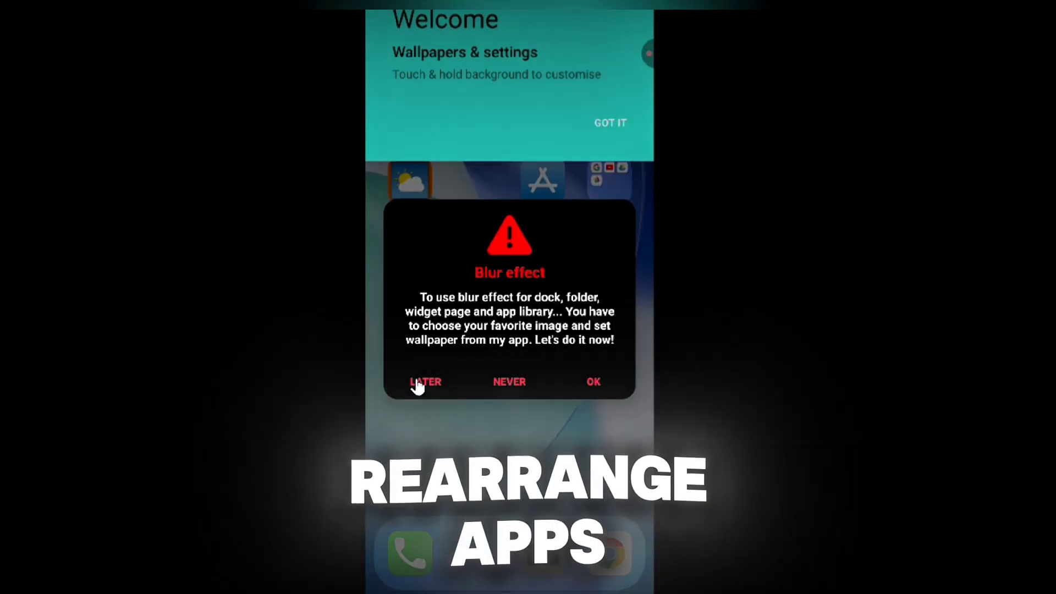
# Step: Postpone the Blur effect wallpaper, dismiss the Welcome card, and swipe through the home pages
pyautogui.click(424, 382)
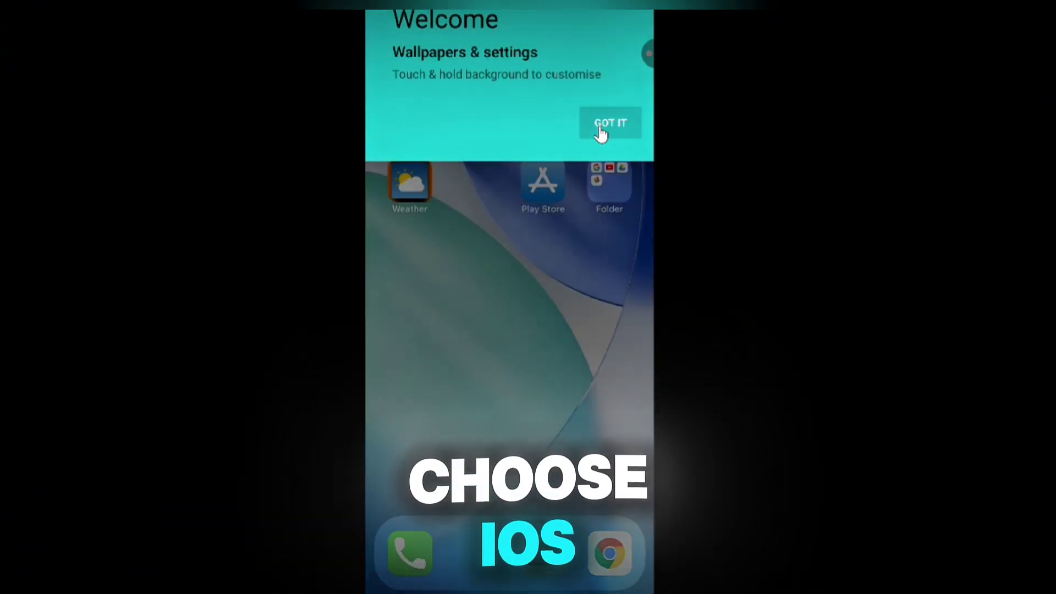
pyautogui.click(601, 133)
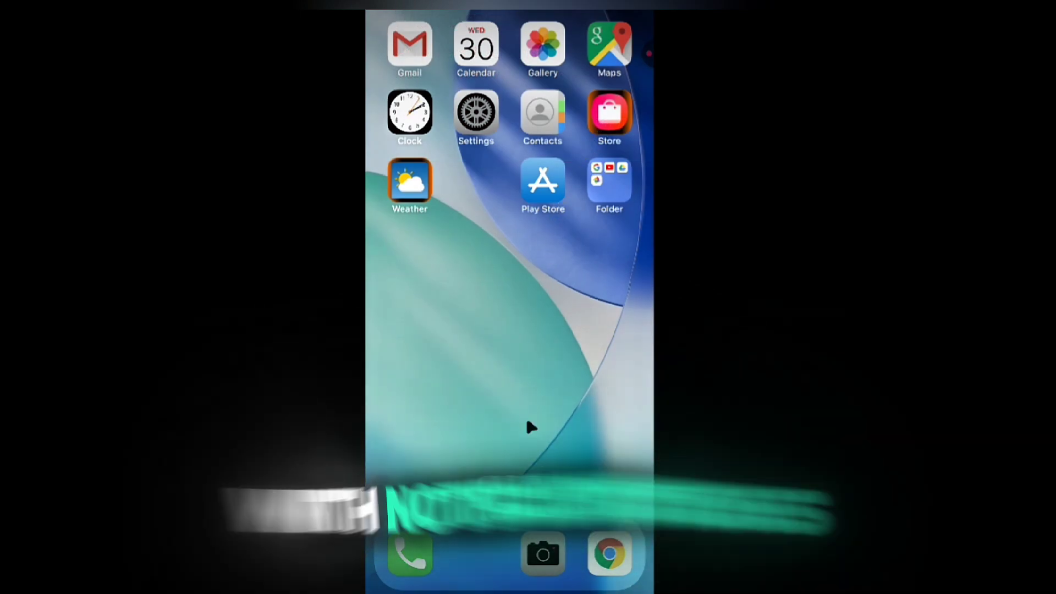
pyautogui.hscroll(5, 539, 383)
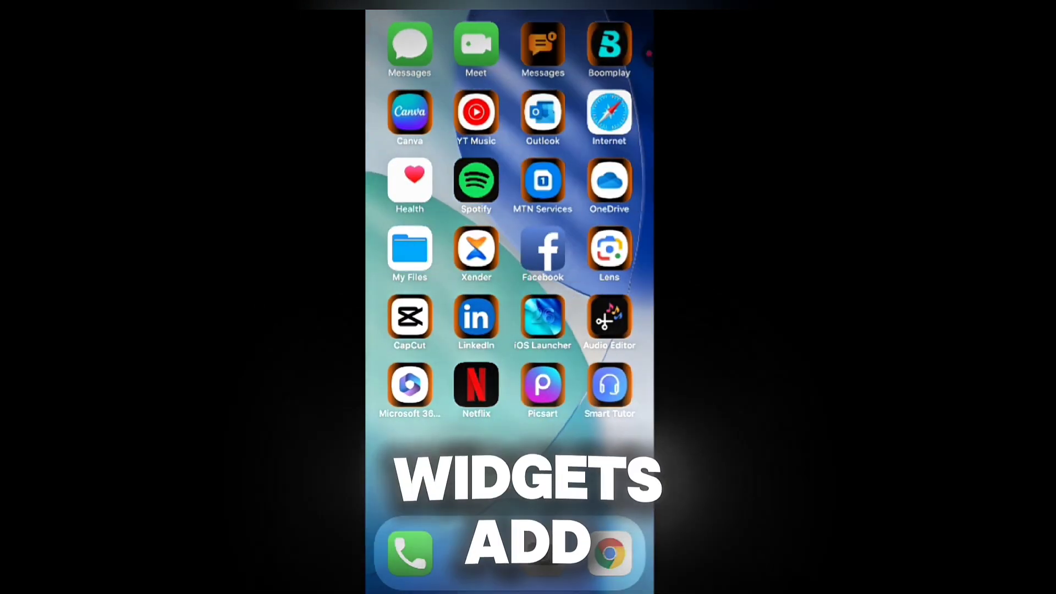
pyautogui.hscroll(-5, 509, 275)
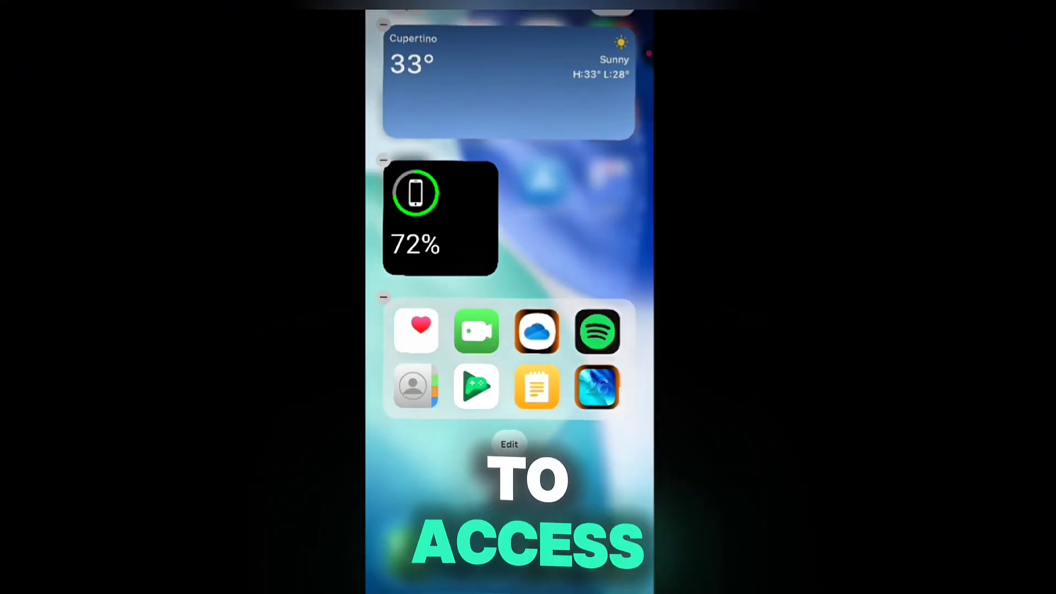
pyautogui.scroll(-2, 533, 371)
pyautogui.hscroll(3, 533, 372)
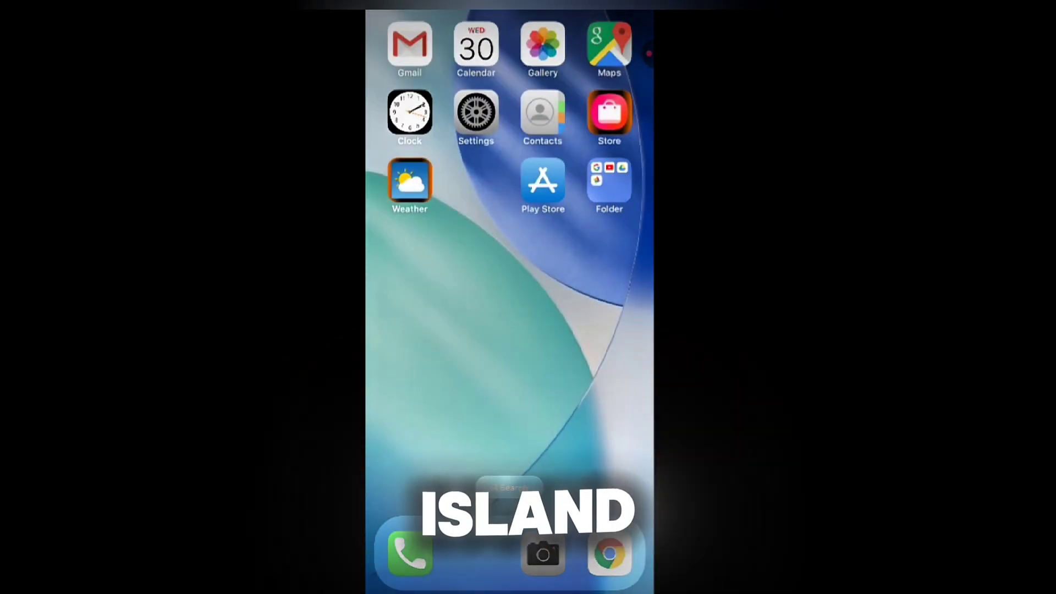
pyautogui.hscroll(3, 509, 275)
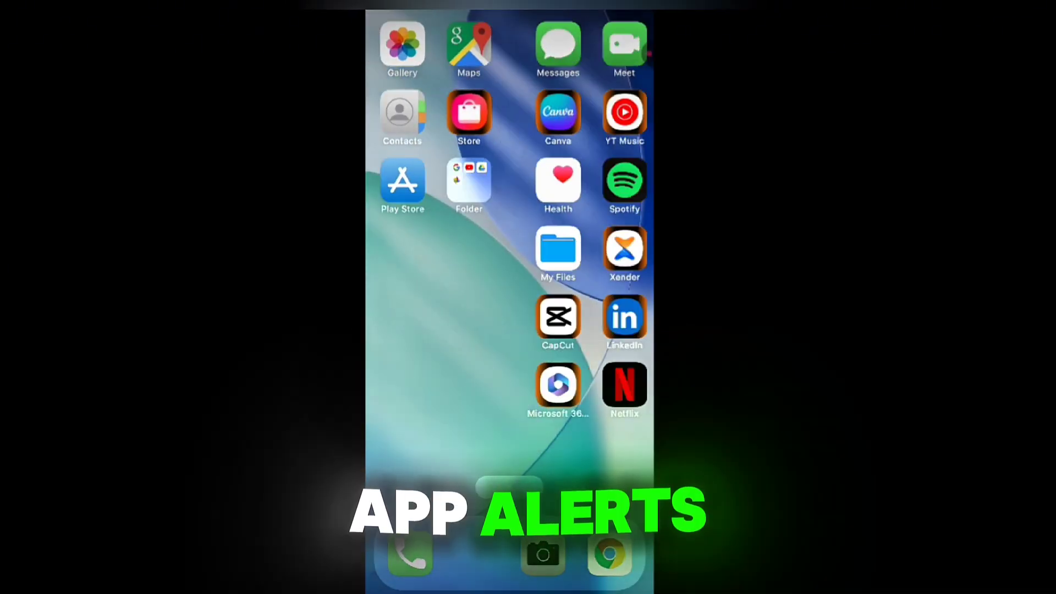
pyautogui.hscroll(3, 510, 275)
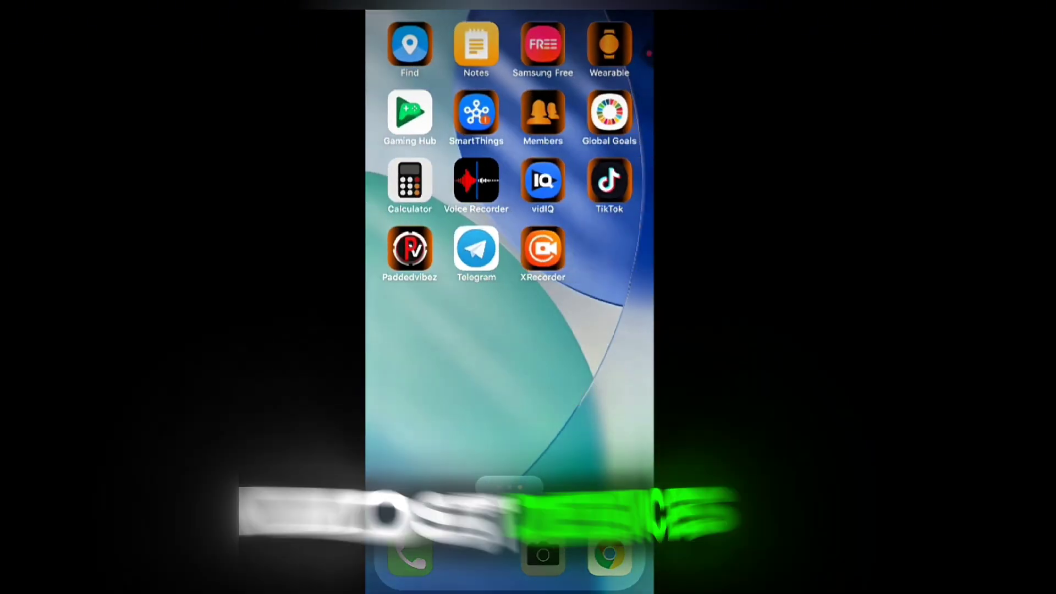
pyautogui.hscroll(-6, 509, 275)
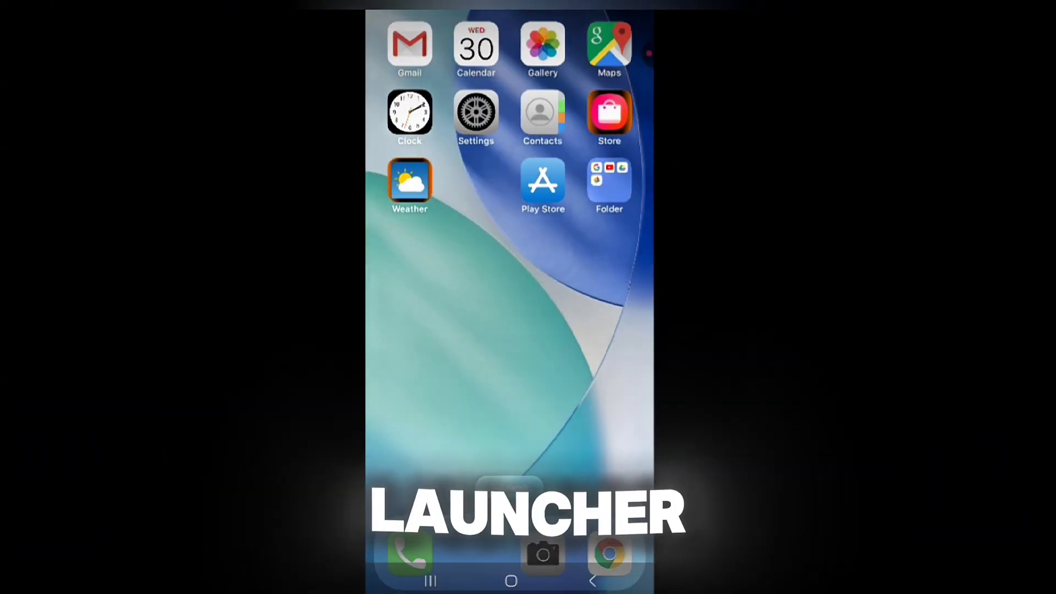
# Step: Pull down the search view and scroll through the App Library folders
pyautogui.moveTo(509, 248); pyautogui.dragTo(510, 385)
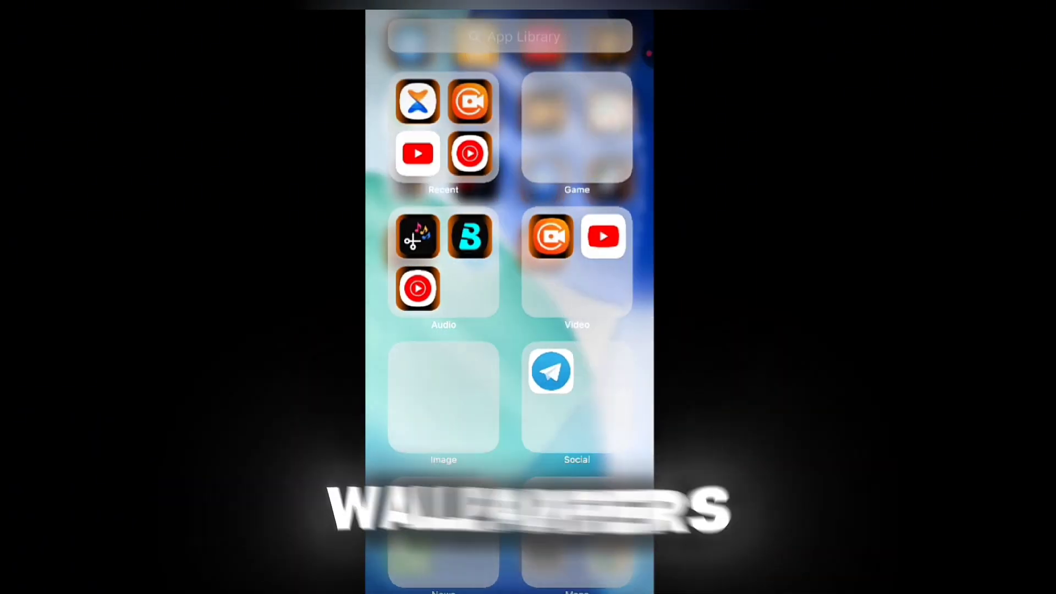
pyautogui.scroll(-5, 509, 297)
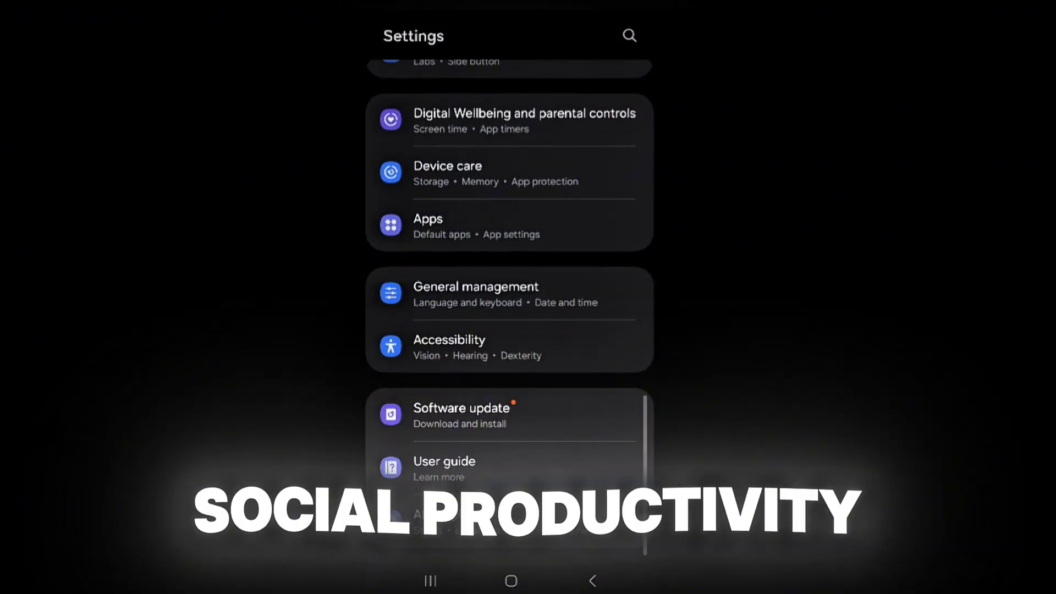
# Step: Scroll the Android Settings list back up
pyautogui.scroll(1, 509, 297)
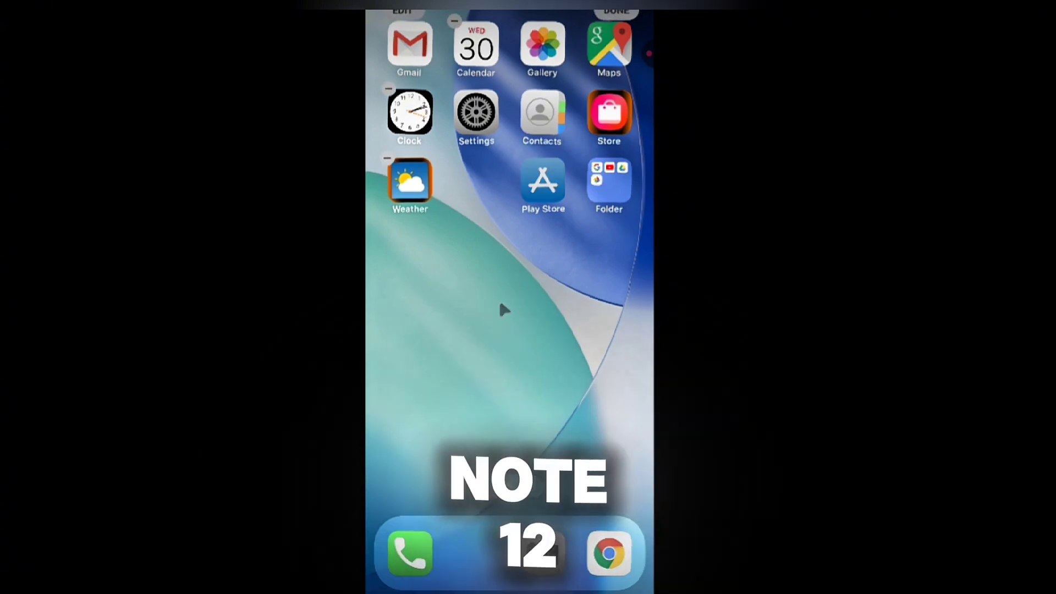
# Step: Drag the Play Store icon out of its grid slot to a new home-screen spot
pyautogui.moveTo(543, 181); pyautogui.dragTo(547, 286)
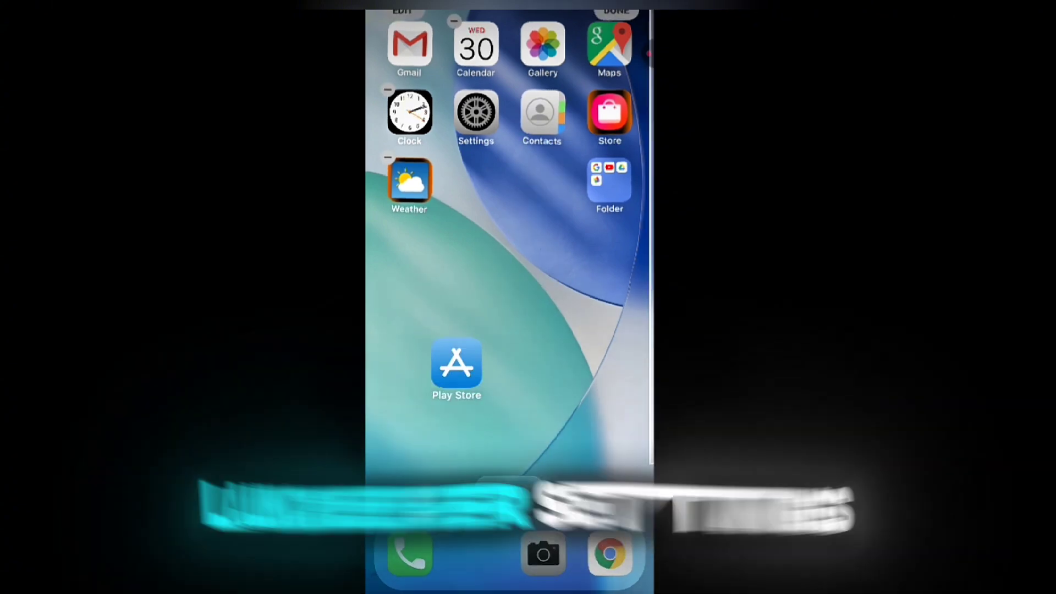
pyautogui.moveTo(456, 363); pyautogui.dragTo(617, 281)
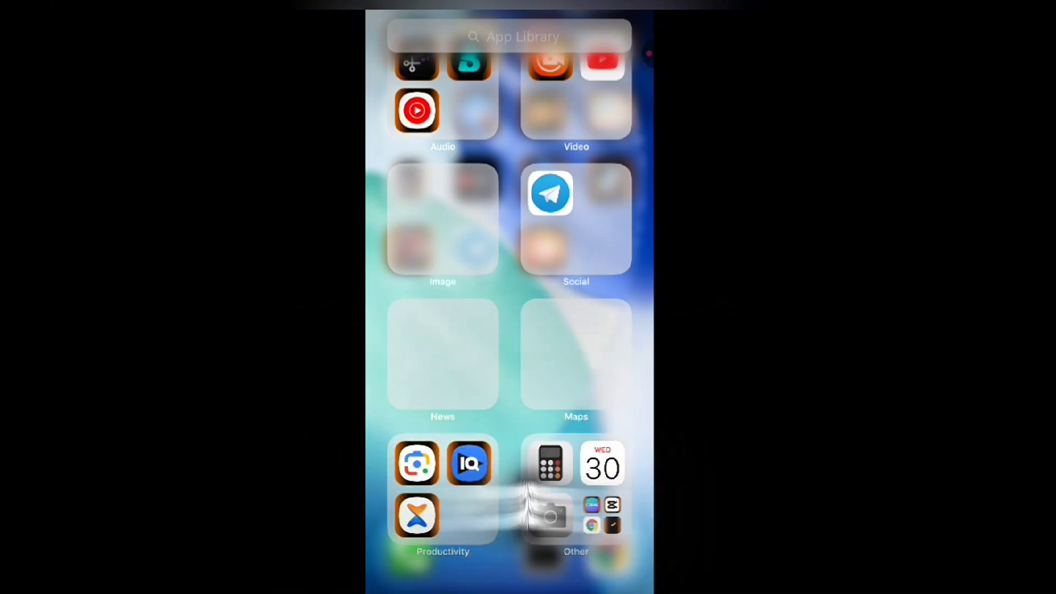
# Step: Scroll the App Library, then launch the iOS Launcher app from the app pages
pyautogui.scroll(3, 509, 275)
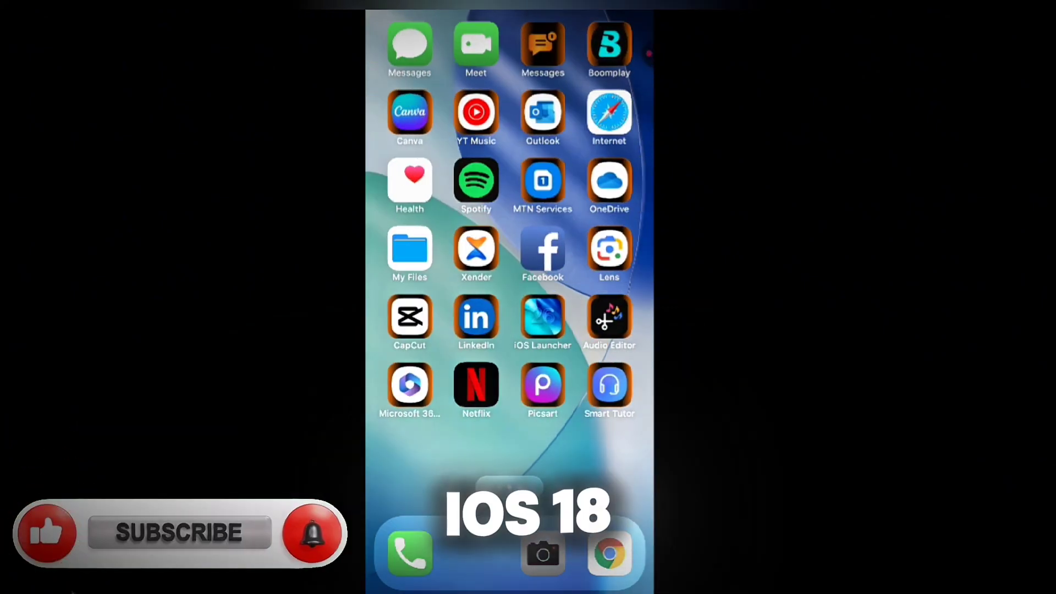
pyautogui.click(542, 316)
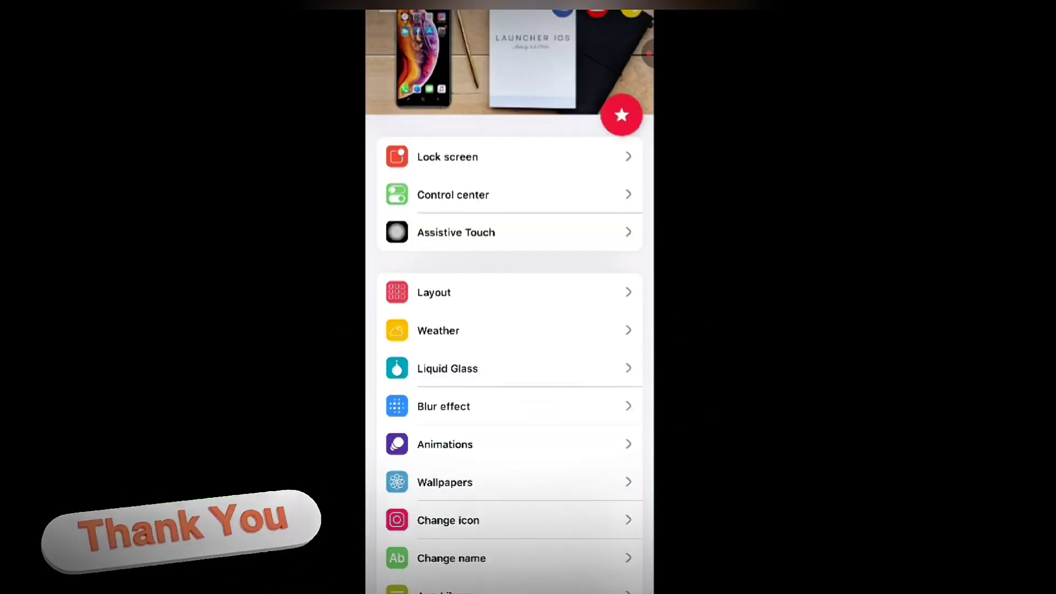
# Step: Scroll the iOS Launcher settings down to the App Library and Hidden Apps options
pyautogui.scroll(-1, 509, 357)
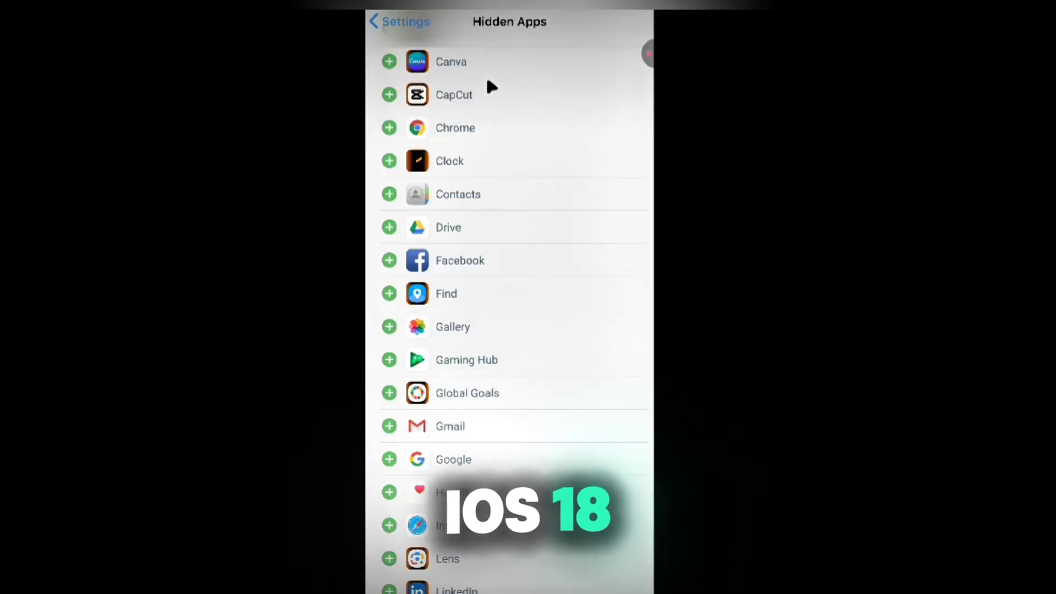
# Step: Scroll down through the Hidden Apps list past Canva, CapCut, Chrome and Clock, then back up
pyautogui.scroll(-3, 487, 77)
pyautogui.scroll(-5, 488, 83)
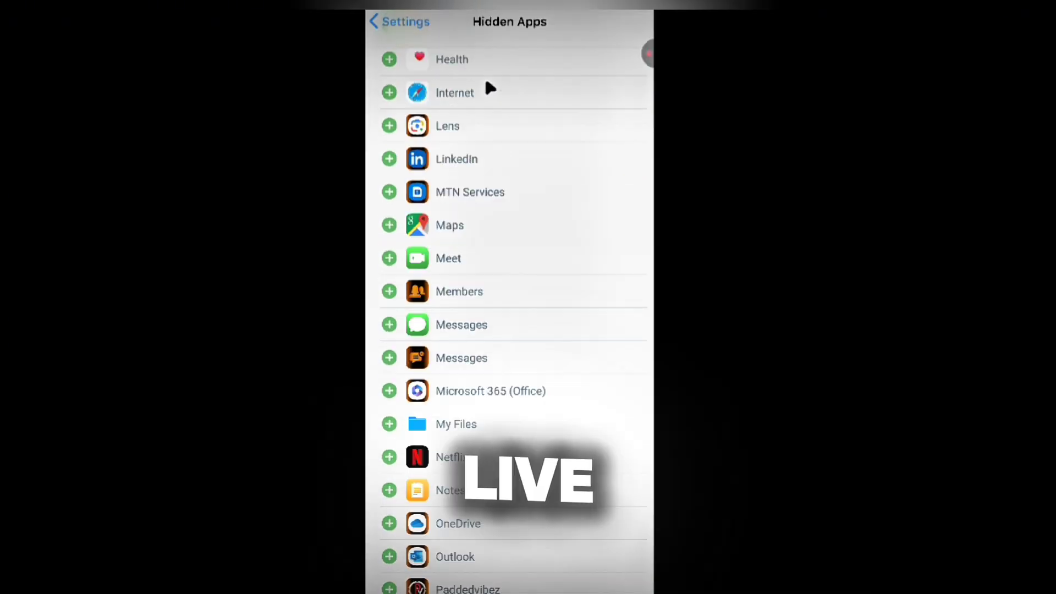
pyautogui.scroll(-5, 487, 83)
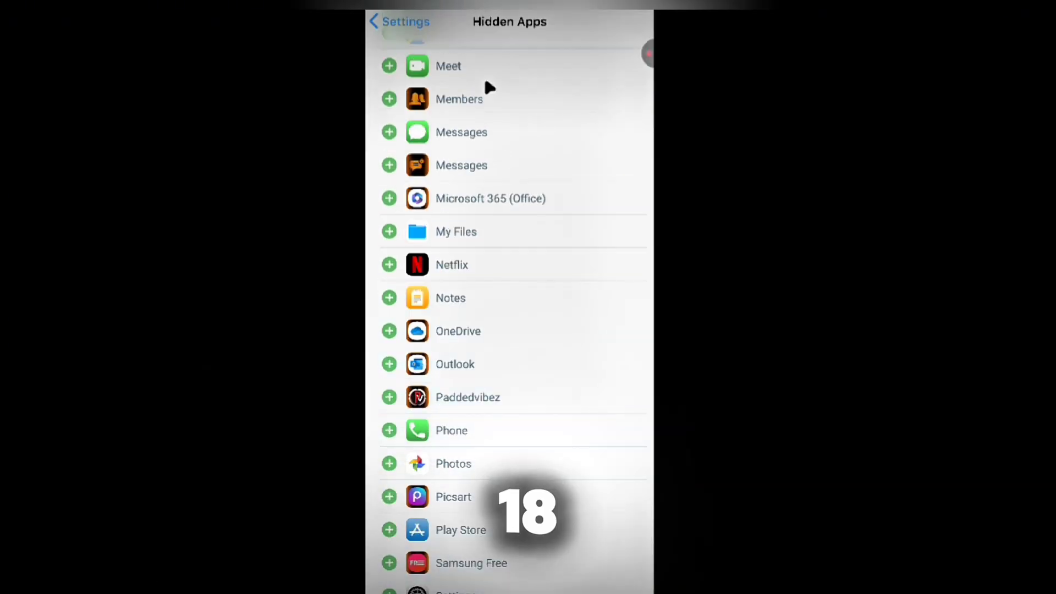
pyautogui.scroll(-5, 489, 86)
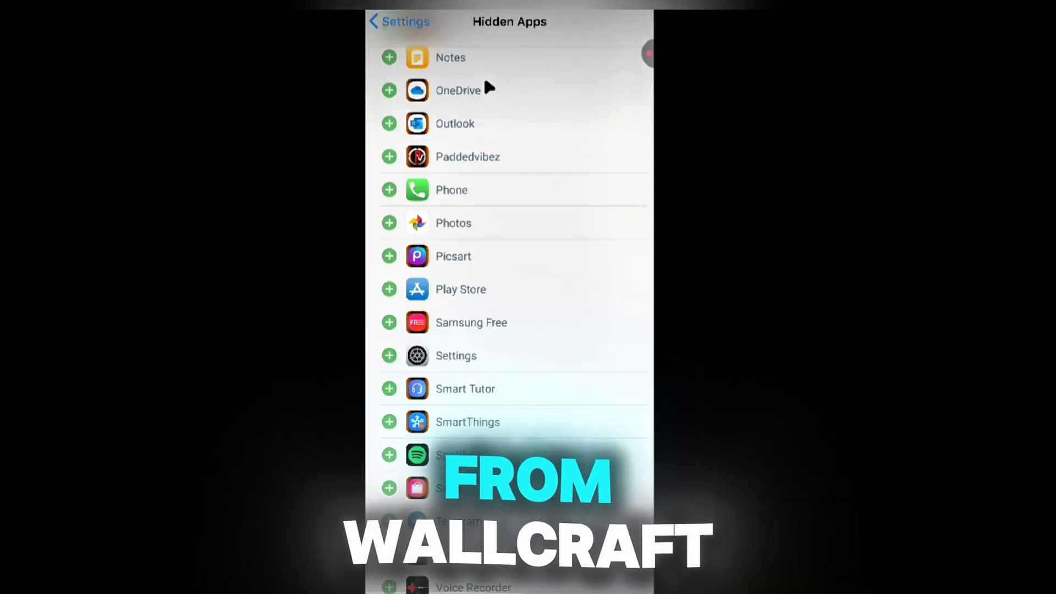
pyautogui.scroll(-3, 489, 86)
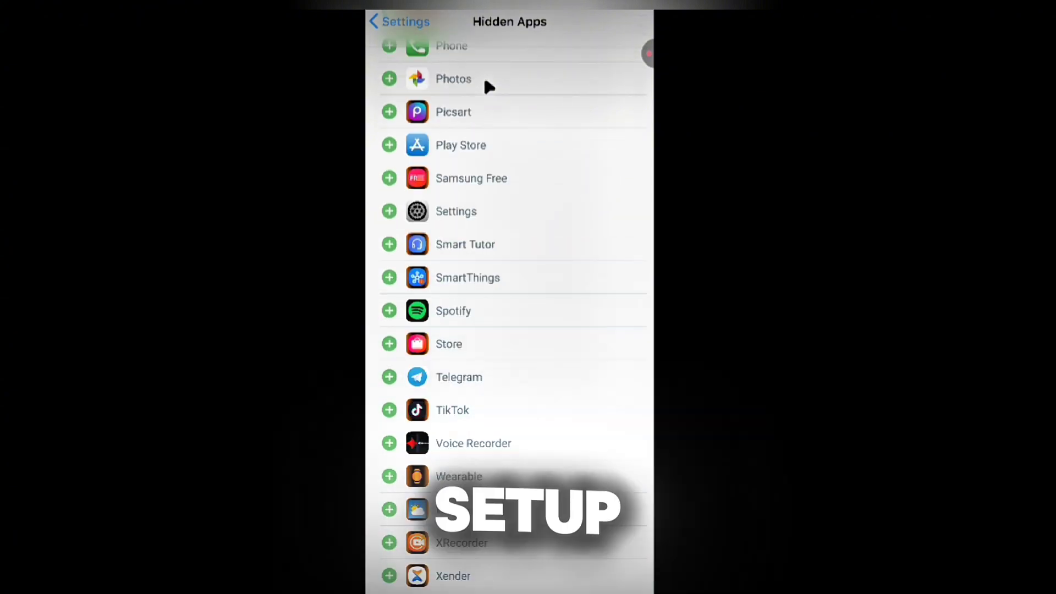
pyautogui.scroll(-3, 488, 86)
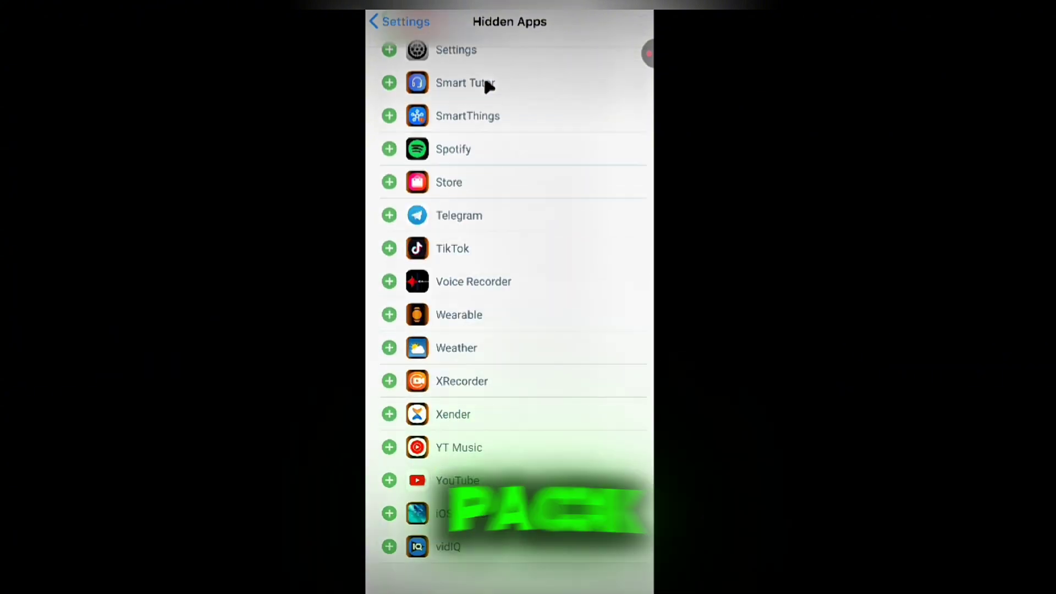
pyautogui.scroll(3, 485, 83)
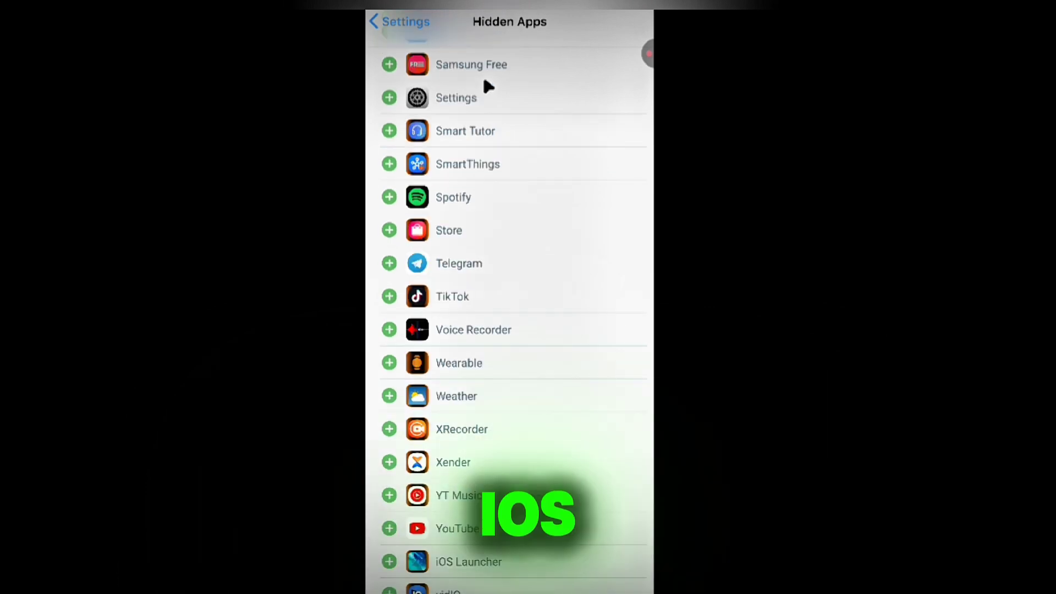
pyautogui.scroll(1, 484, 88)
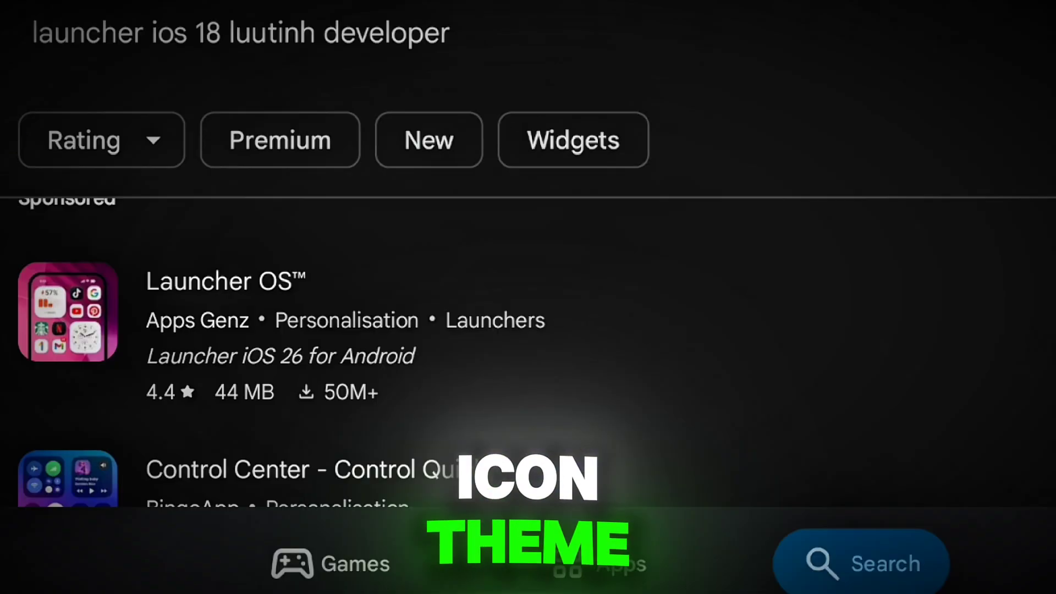
# Step: Scroll the Google Play Games page up and down
pyautogui.scroll(-2, 330, 352)
pyautogui.scroll(2, 528, 352)
pyautogui.scroll(-5, 528, 352)
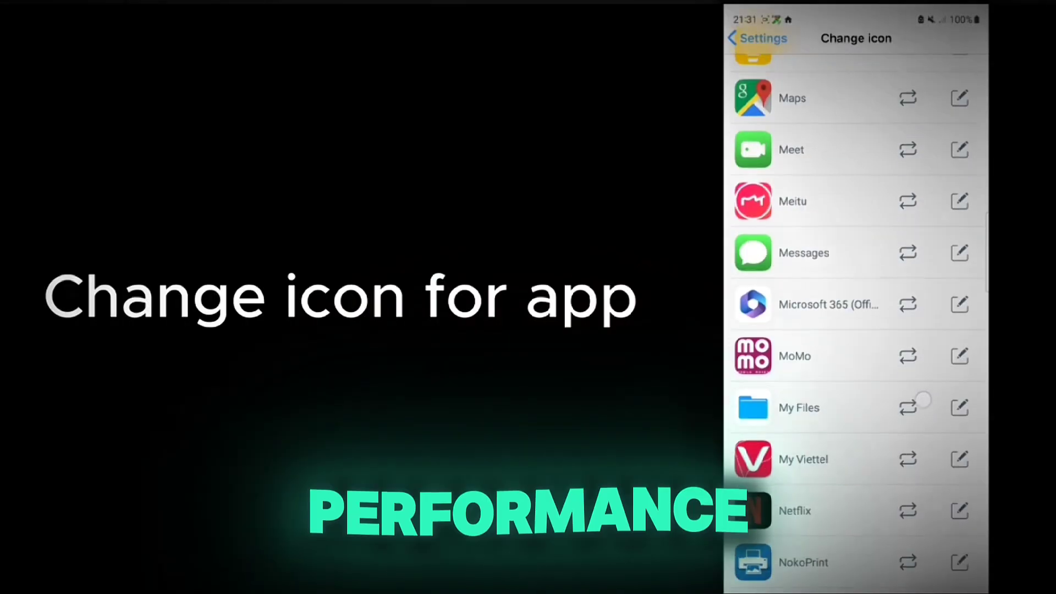
# Step: Bring up the replacement icon picker for the My Files app
pyautogui.click(908, 407)
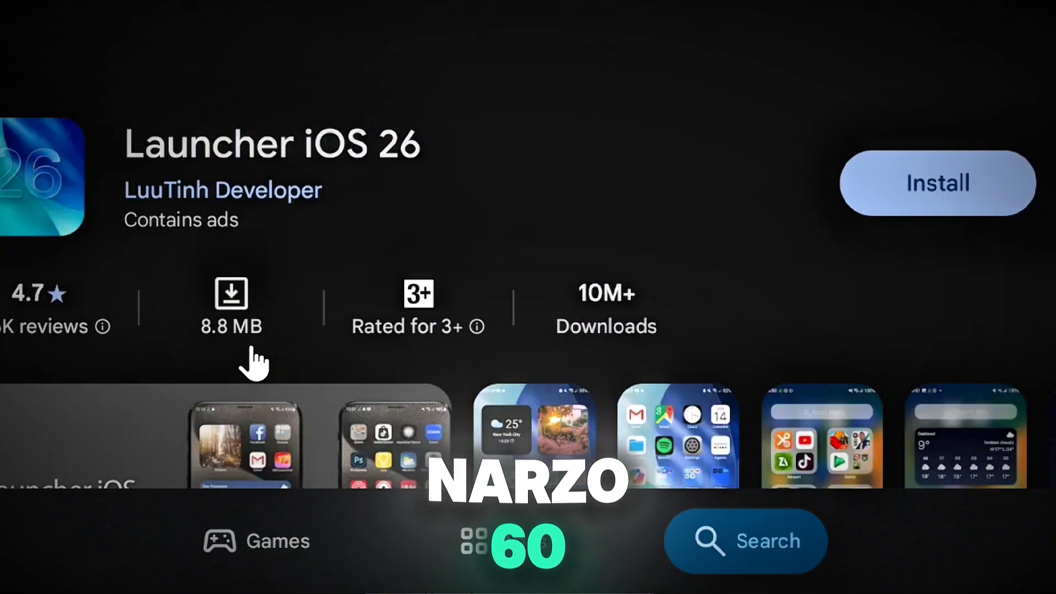
pyautogui.scroll(-4, 247, 358)
# Step: Install Launcher iOS 26 from its Play Store listing and launch it
pyautogui.click(605, 410)
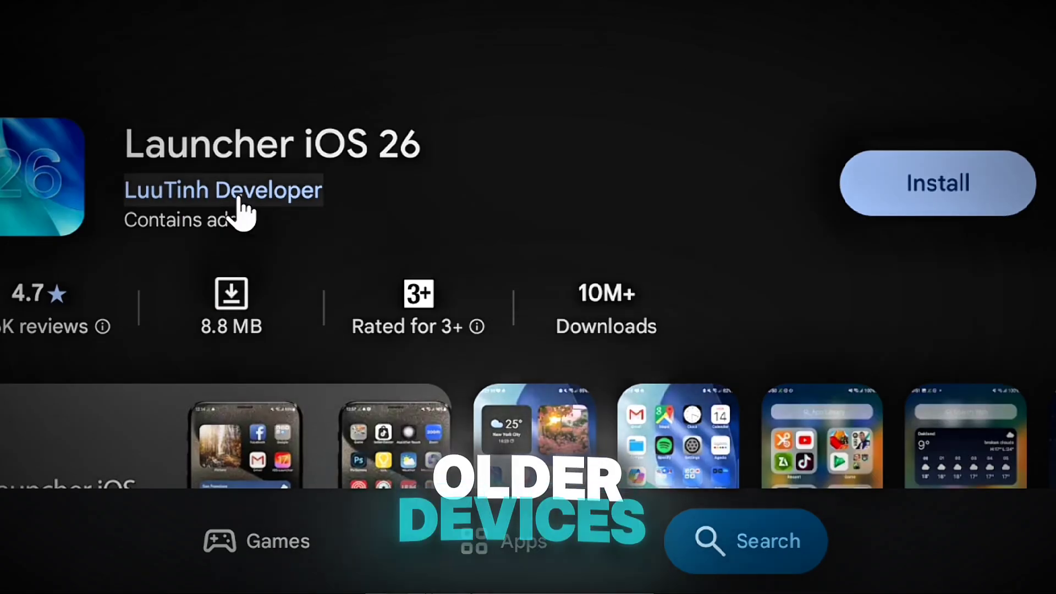
pyautogui.click(938, 183)
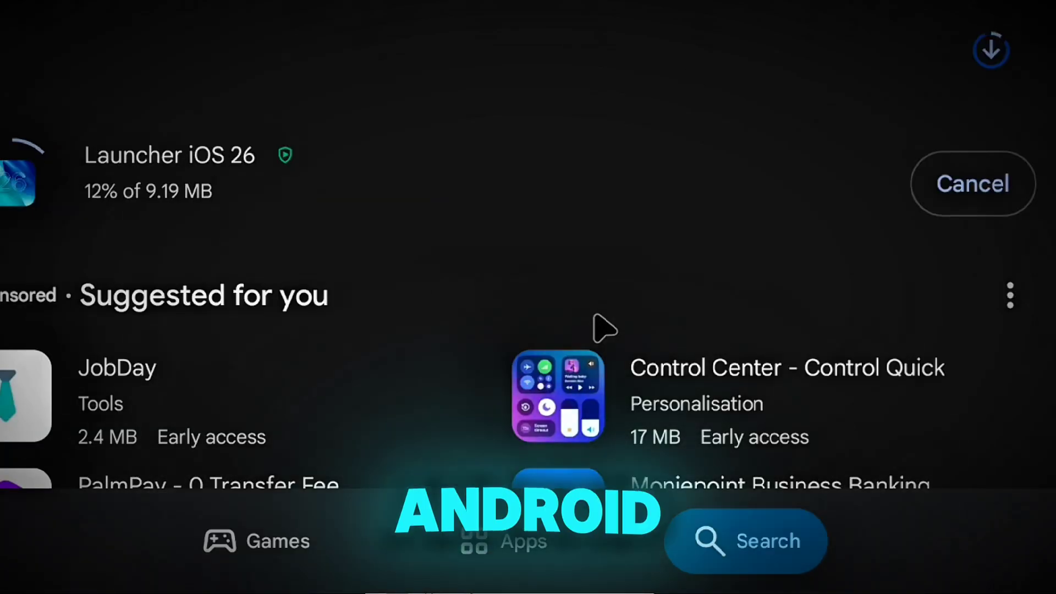
pyautogui.click(593, 314)
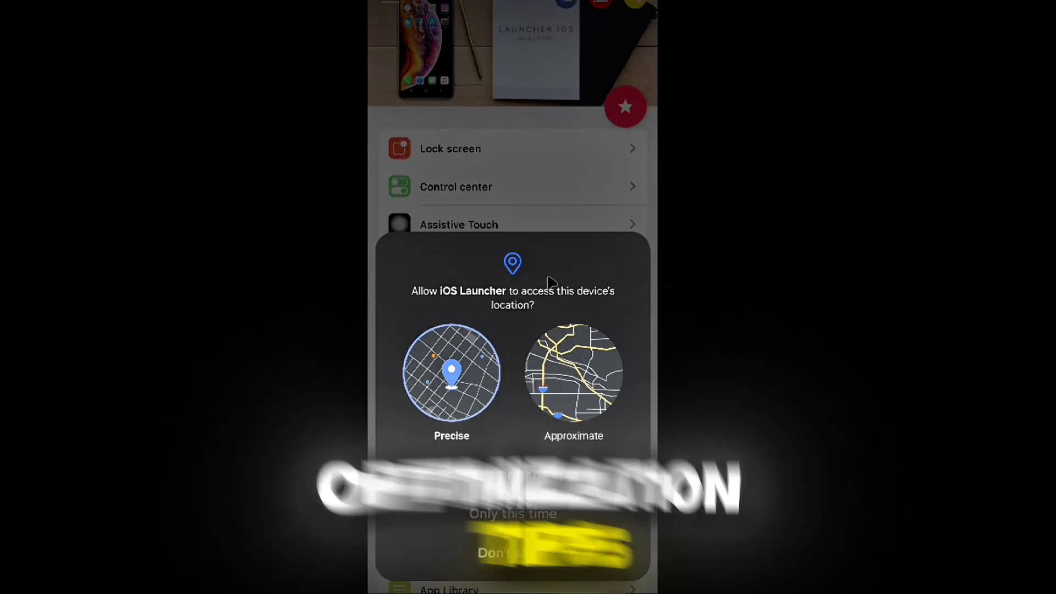
# Step: Answer the location and photos permission requests, then reach iOS Launcher's App info
pyautogui.click(513, 475)
pyautogui.click(517, 519)
pyautogui.scroll(-5, 512, 231)
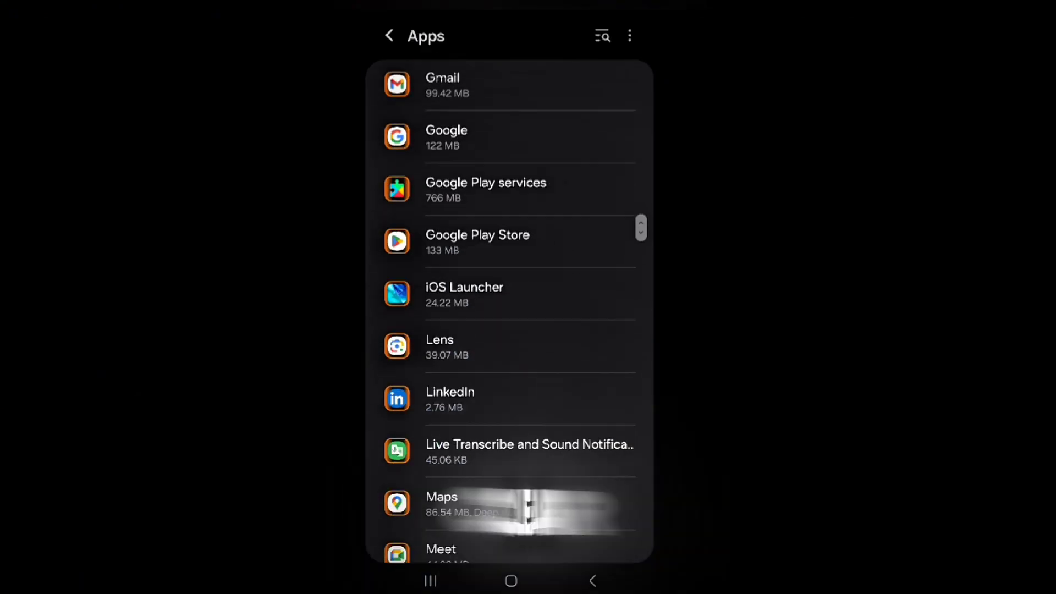
pyautogui.scroll(-3, 509, 307)
pyautogui.scroll(-1, 509, 308)
pyautogui.click(506, 91)
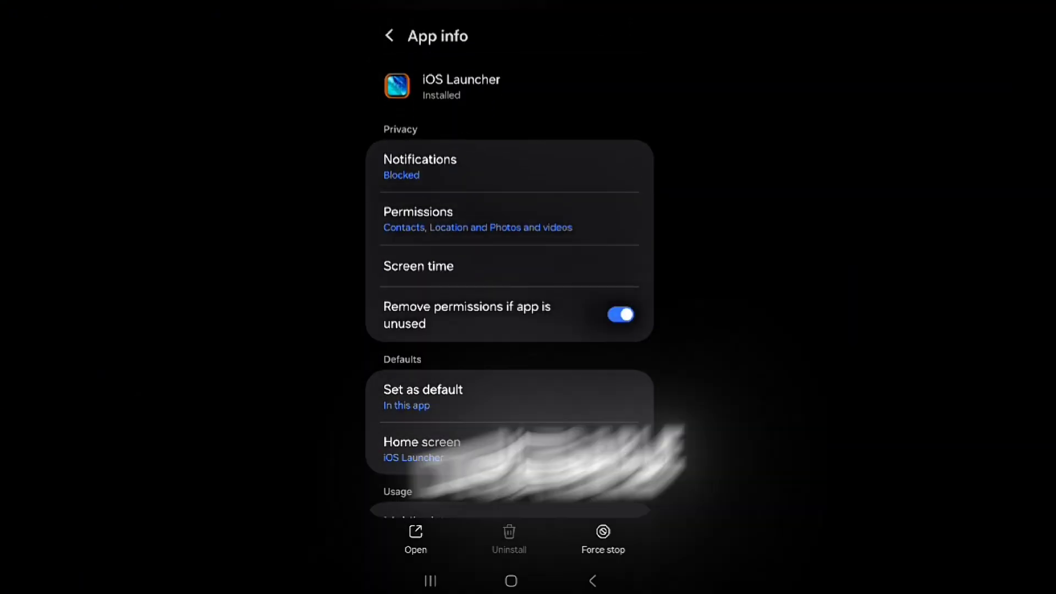
# Step: Clear iOS Launcher's 4.83 MB cache in its Storage settings
pyautogui.scroll(-5, 489, 404)
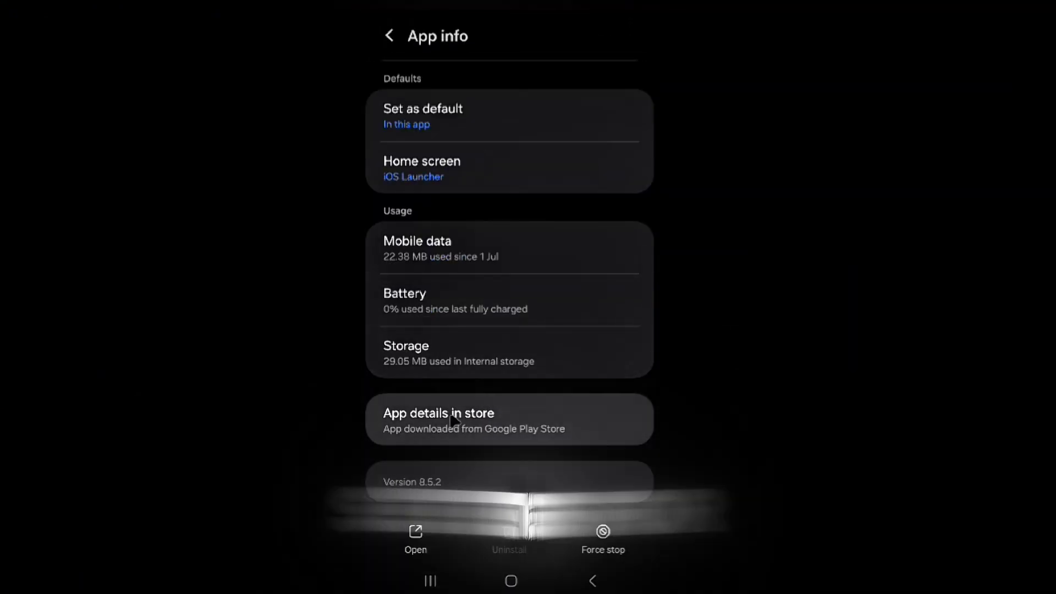
pyautogui.click(456, 356)
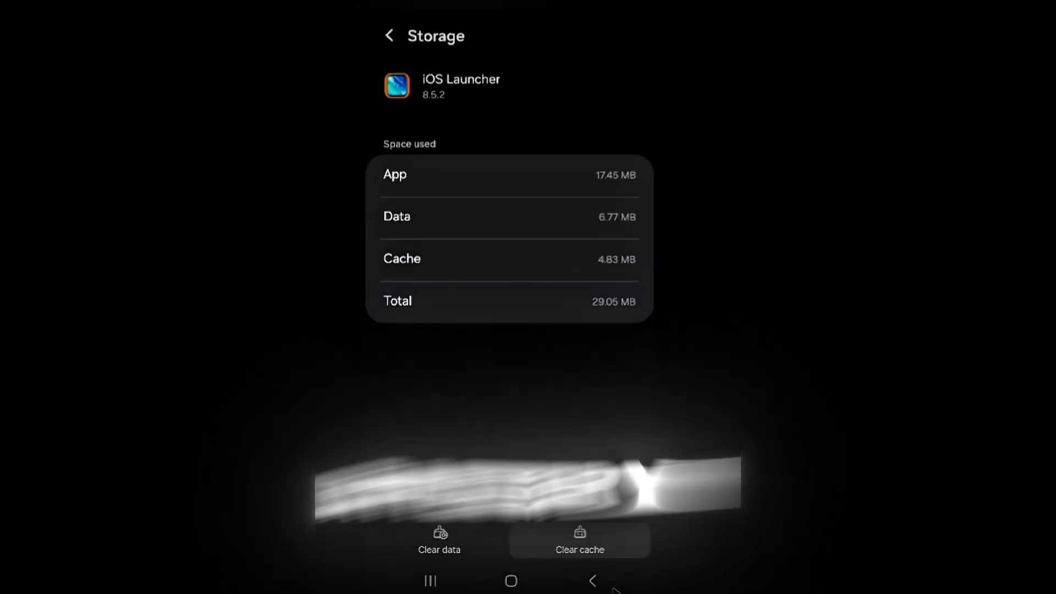
pyautogui.click(579, 539)
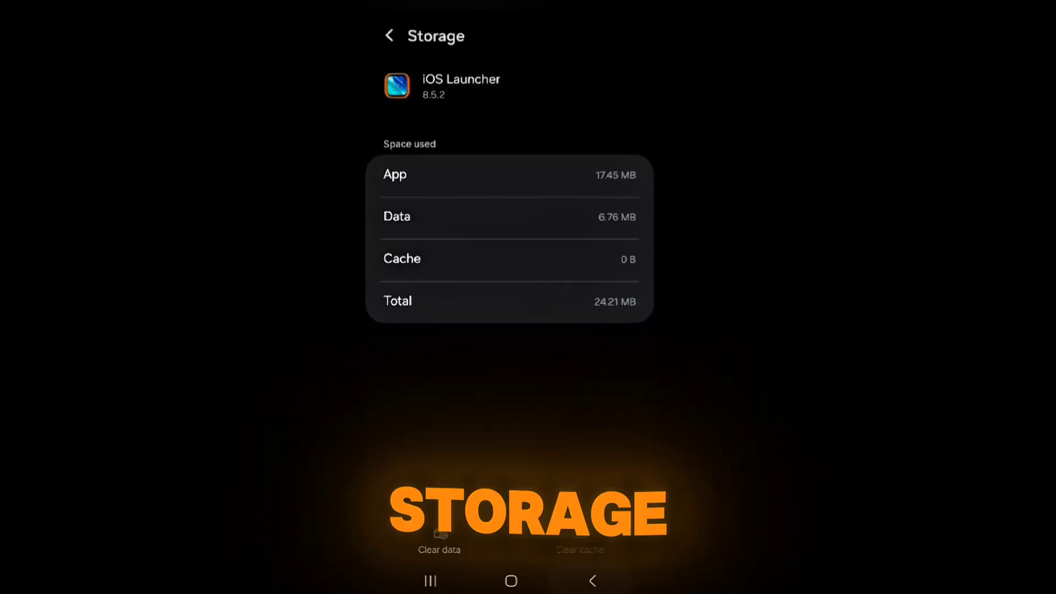
pyautogui.press('Escape')
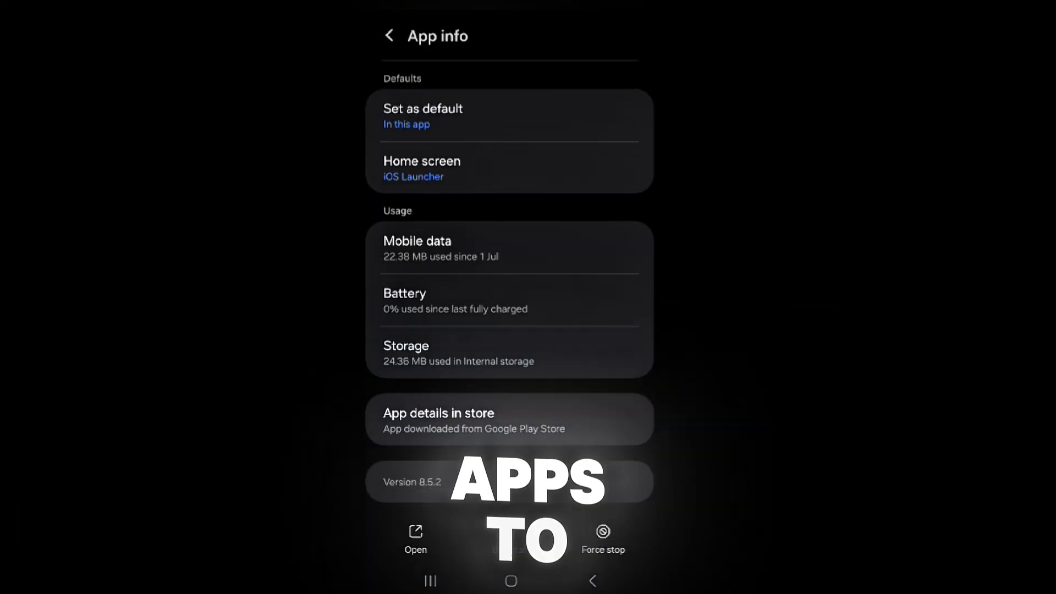
# Step: Check that iOS Launcher's notifications are blocked, then return to App info
pyautogui.scroll(10, 509, 274)
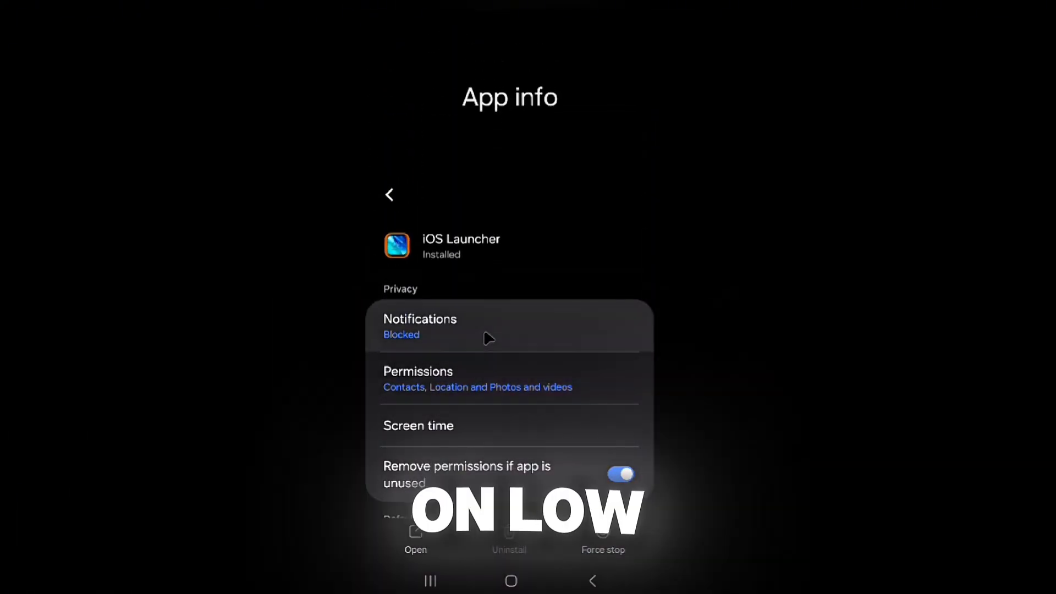
pyautogui.click(484, 329)
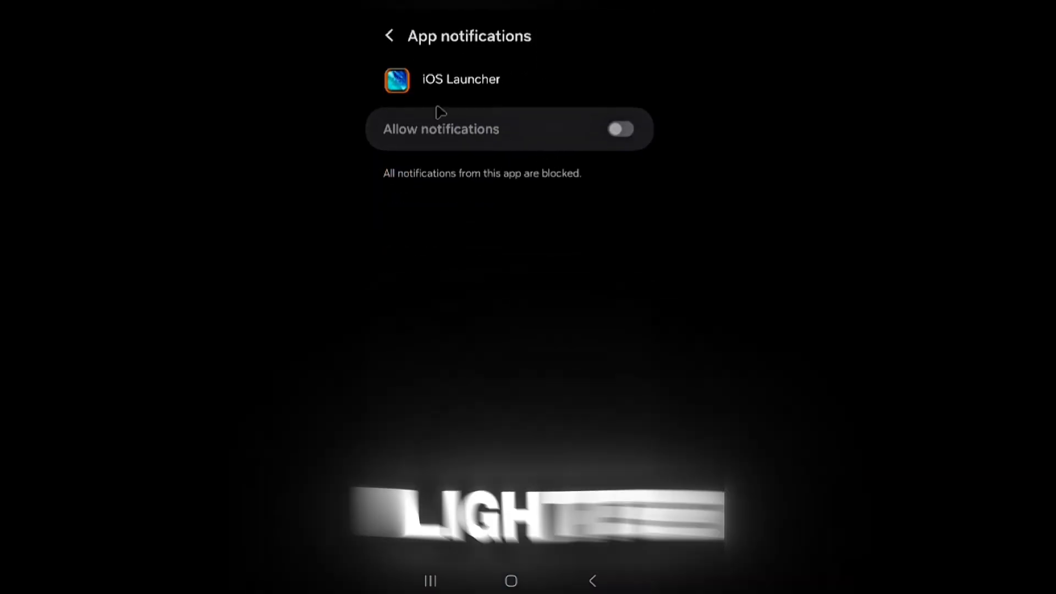
pyautogui.rightClick(467, 352)
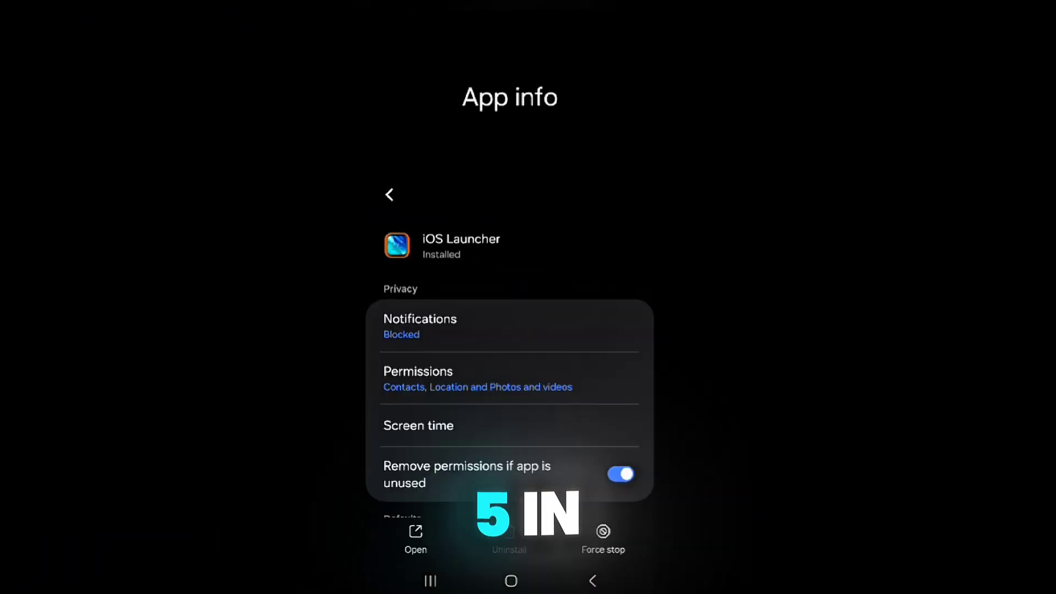
pyautogui.scroll(-10, 510, 274)
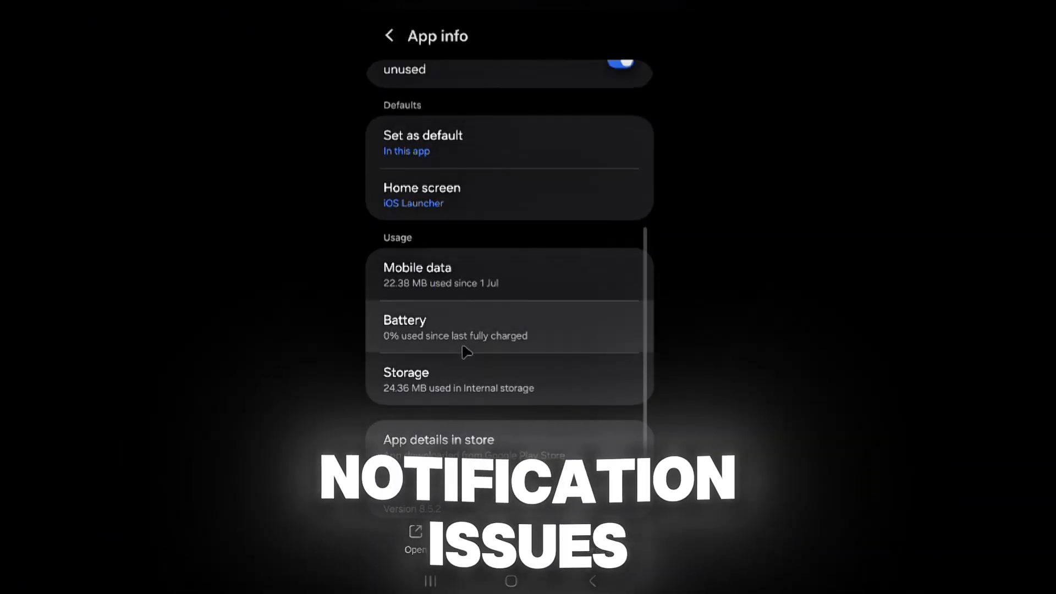
# Step: Leave iOS Launcher's battery usage on Optimised and return to the Apps list
pyautogui.click(465, 350)
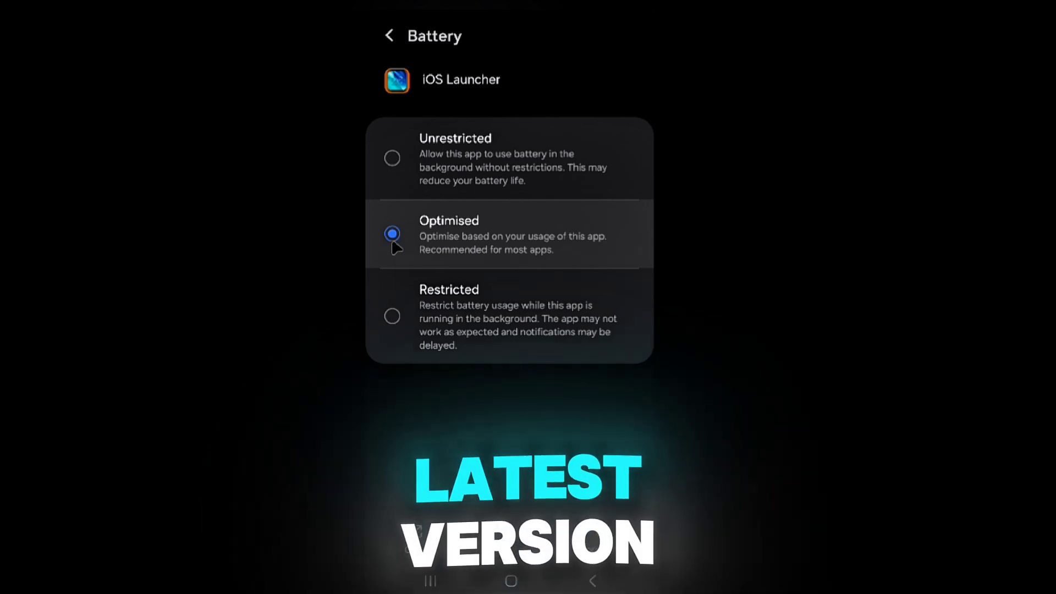
pyautogui.click(592, 581)
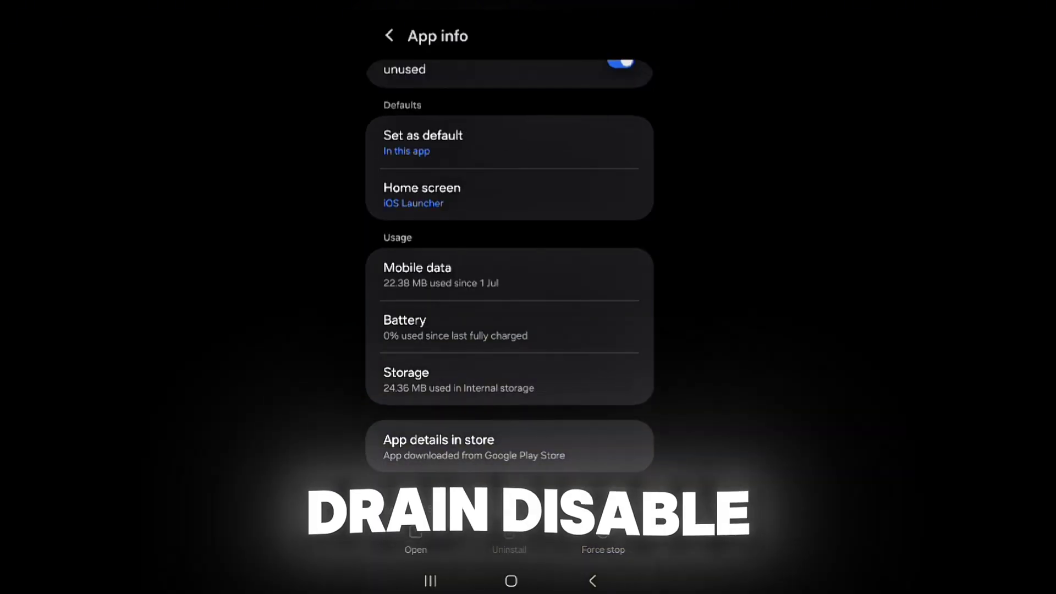
pyautogui.click(592, 580)
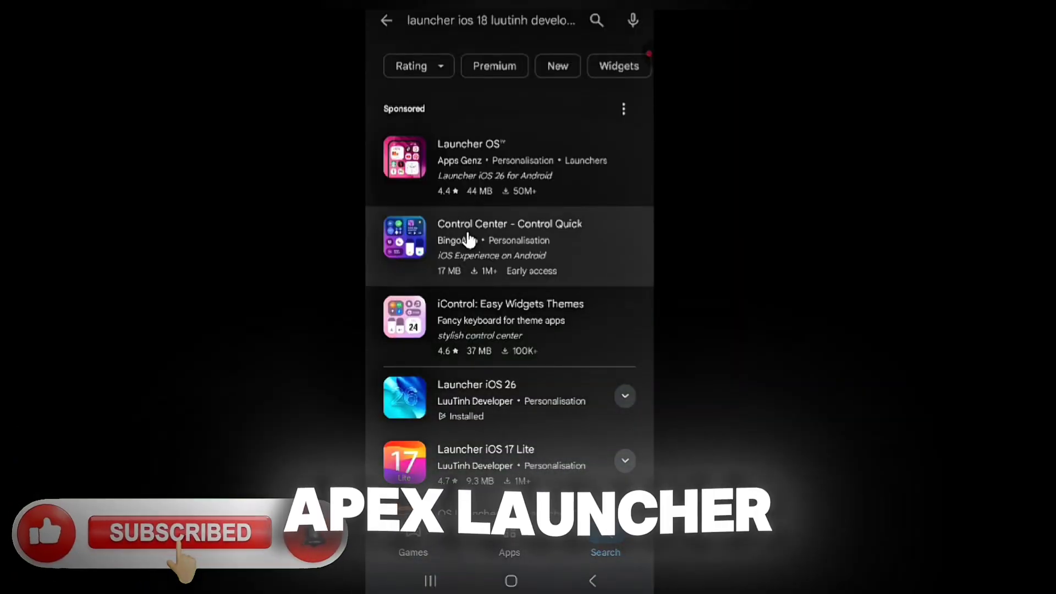
pyautogui.scroll(-5, 514, 234)
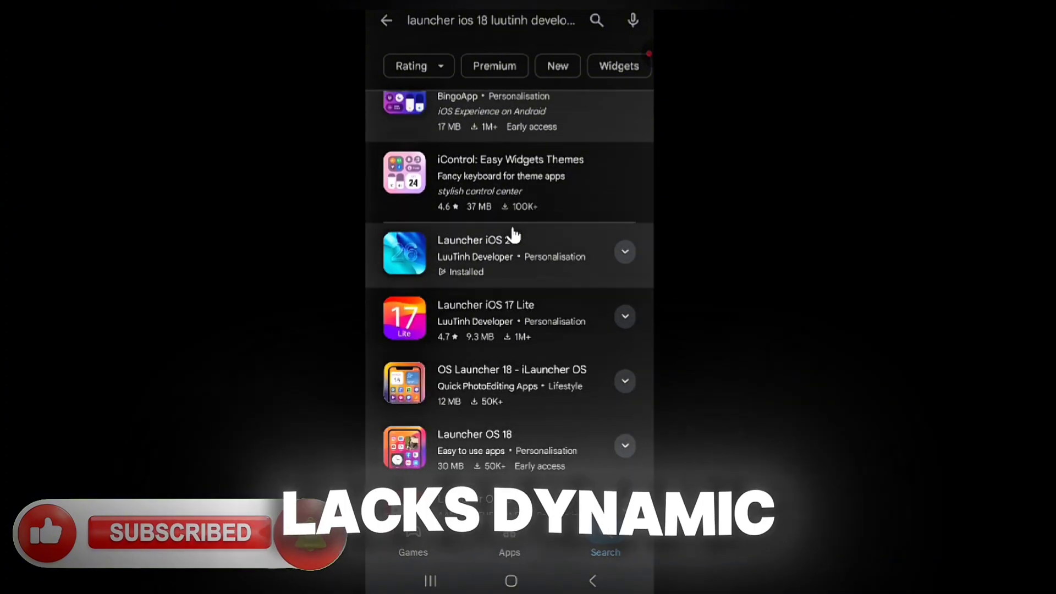
pyautogui.scroll(-5, 511, 234)
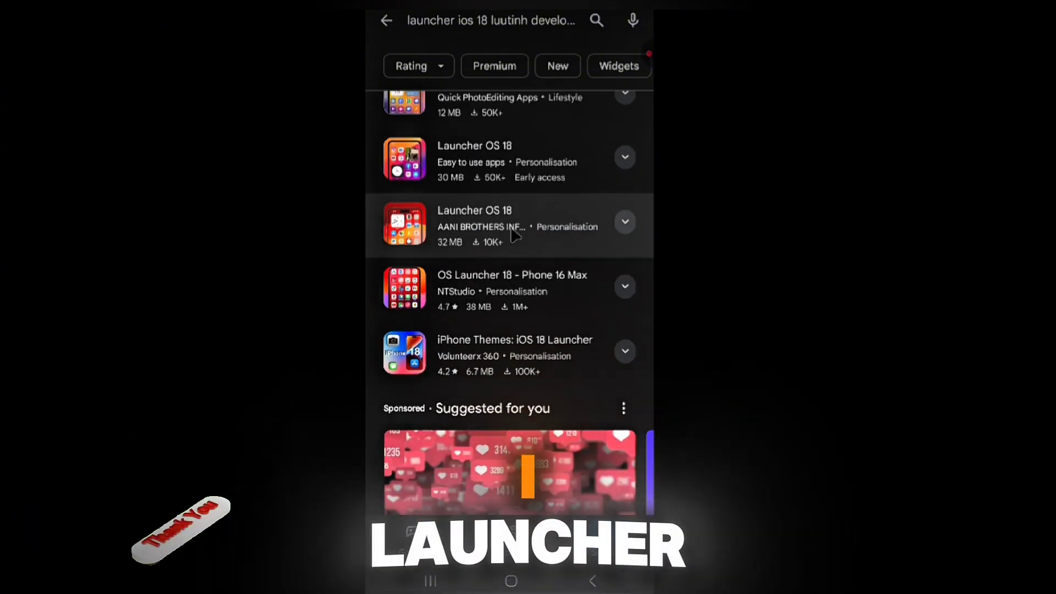
pyautogui.scroll(-4, 511, 234)
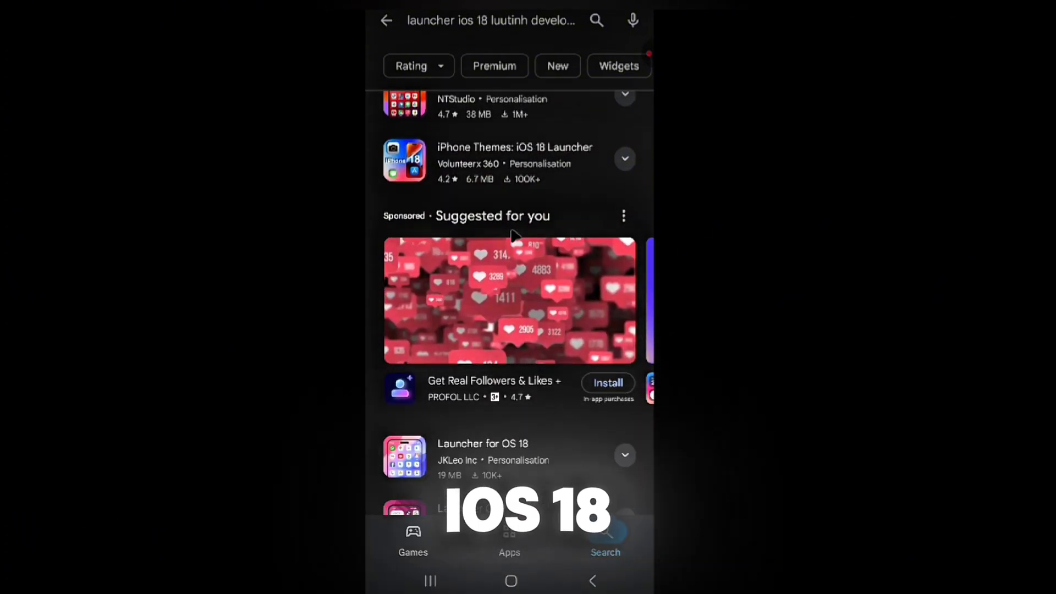
pyautogui.scroll(-4, 511, 234)
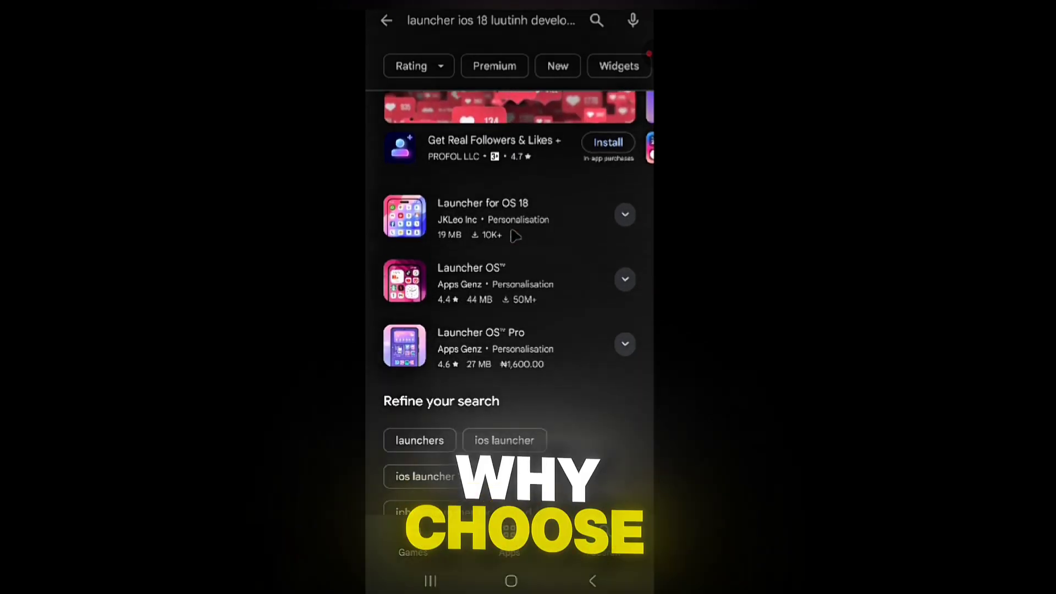
pyautogui.scroll(-4, 515, 235)
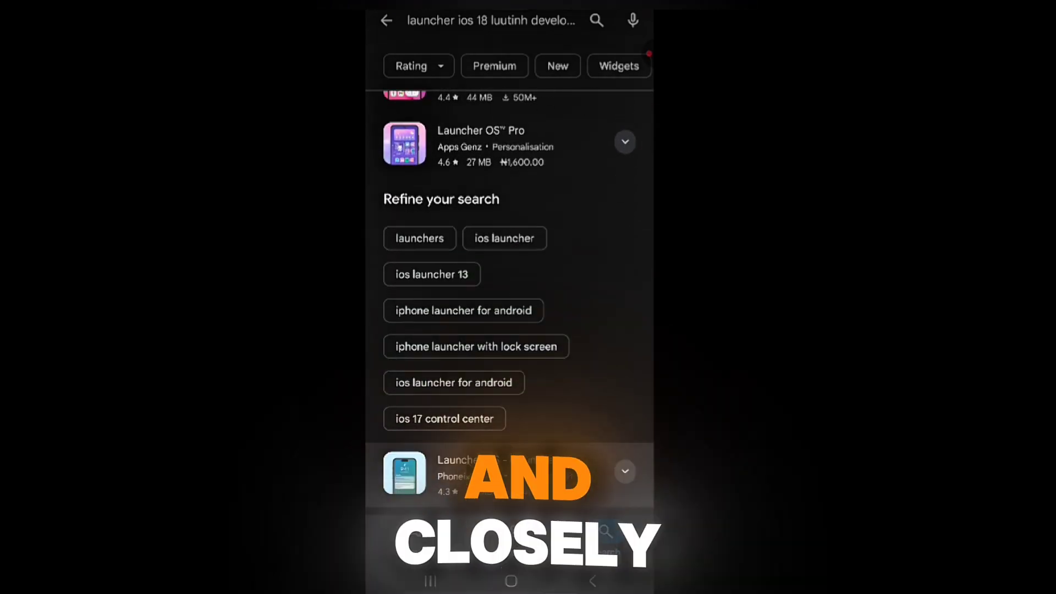
pyautogui.scroll(-4, 527, 404)
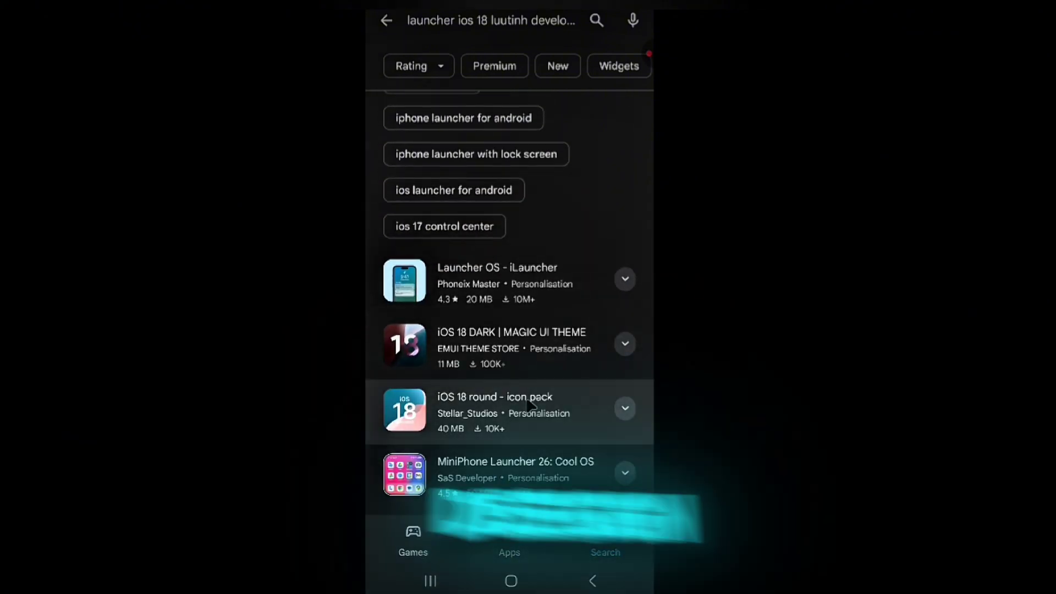
pyautogui.scroll(-5, 527, 404)
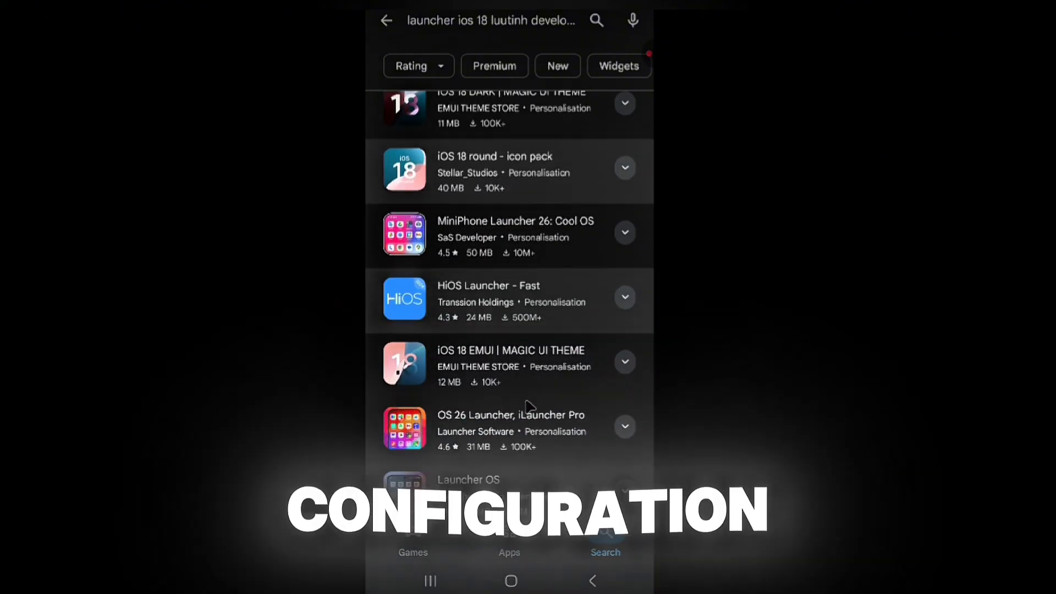